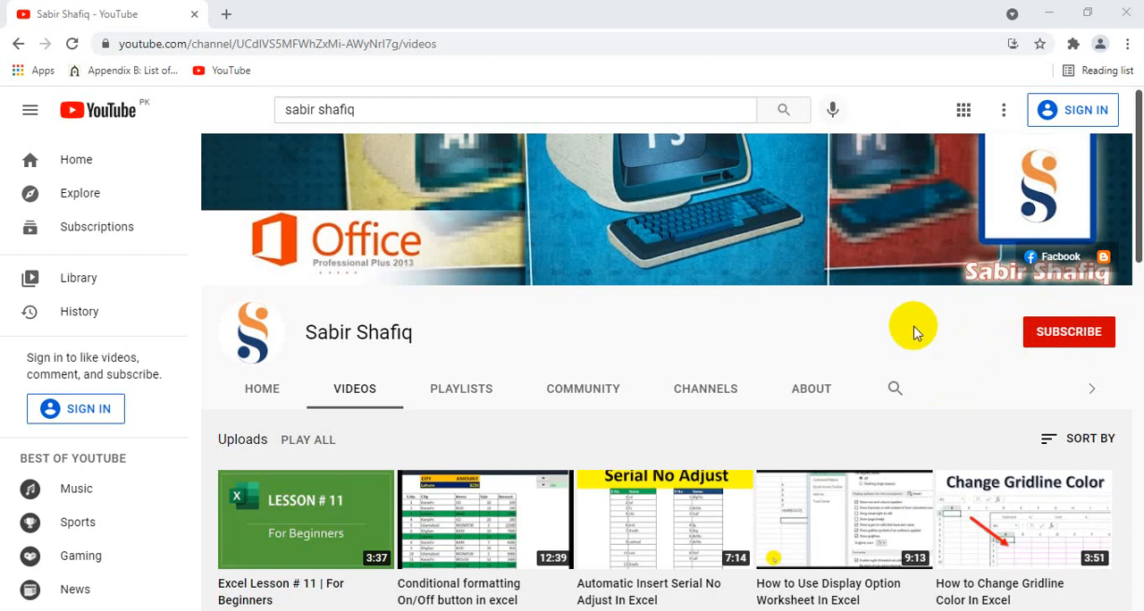
- Switch to the blank Excel workbook Book1 and select cell A1
mouse_move(514, 610)
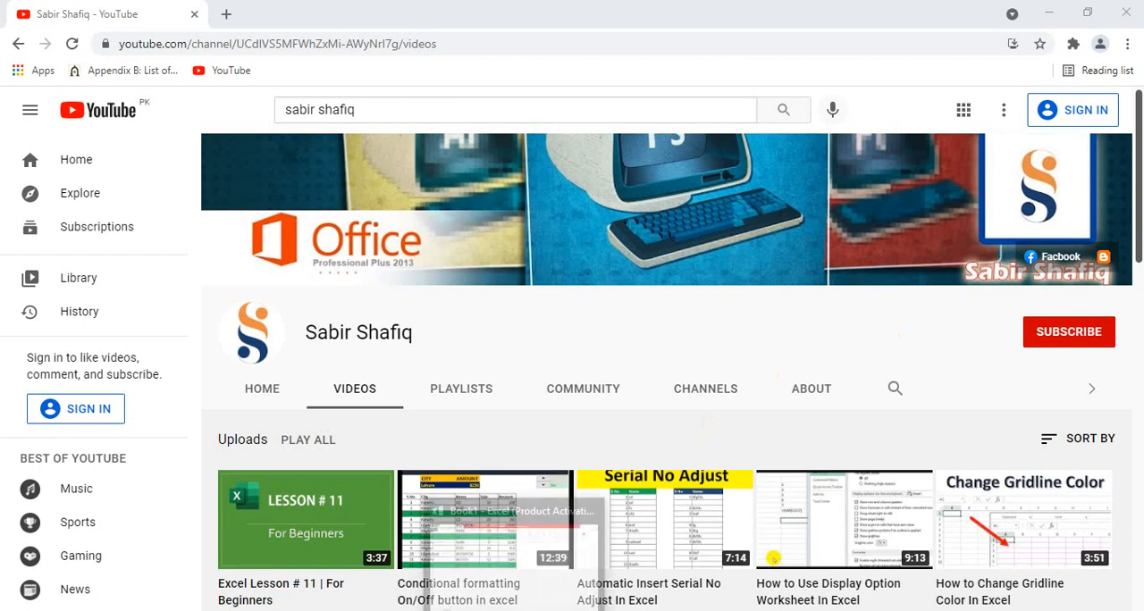
click(506, 567)
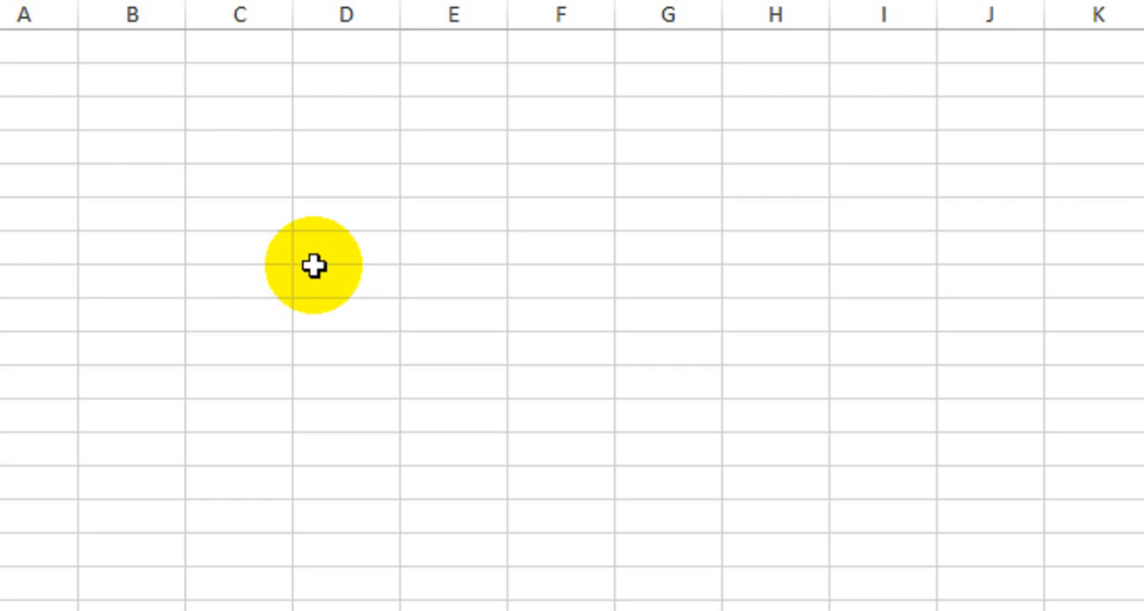
click(58, 83)
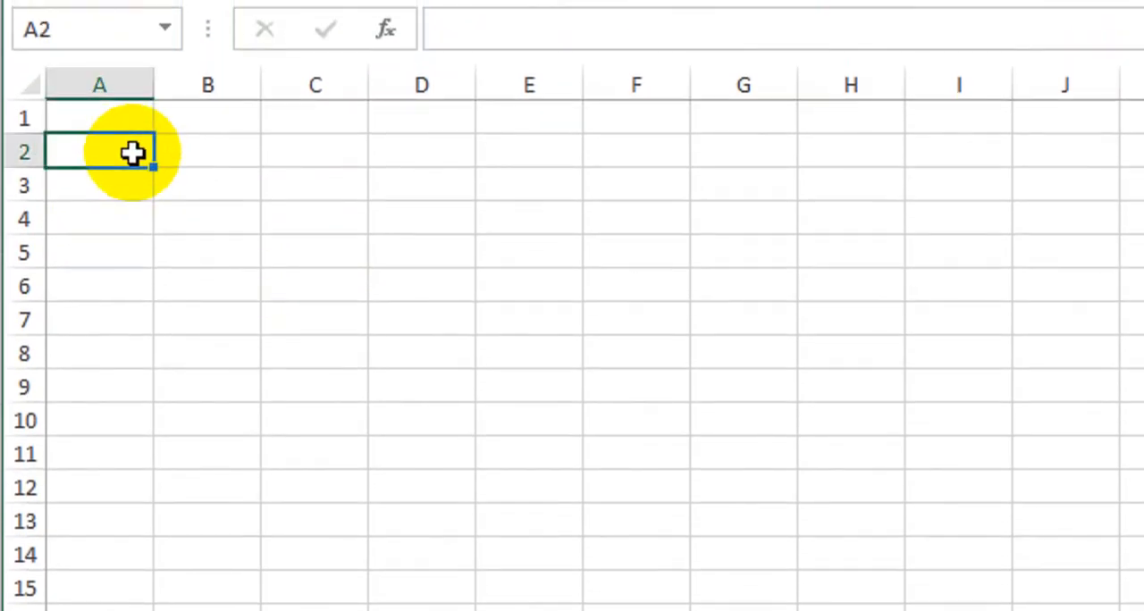
click(118, 122)
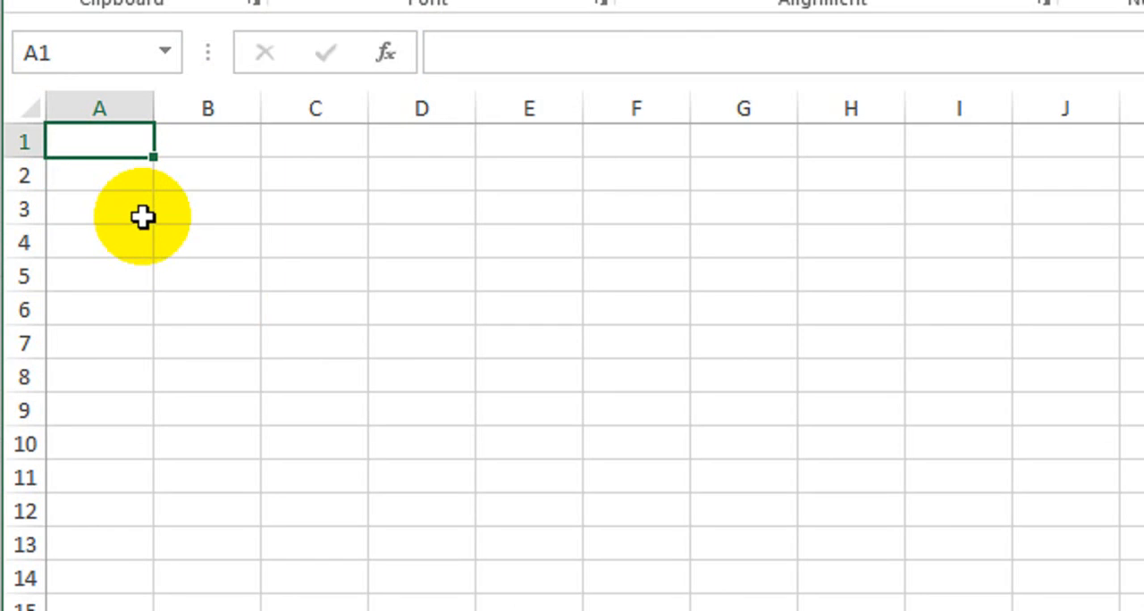
- Enter the colours Red, Blue, Green and Yellow in cells A1 to A4
text(Red)
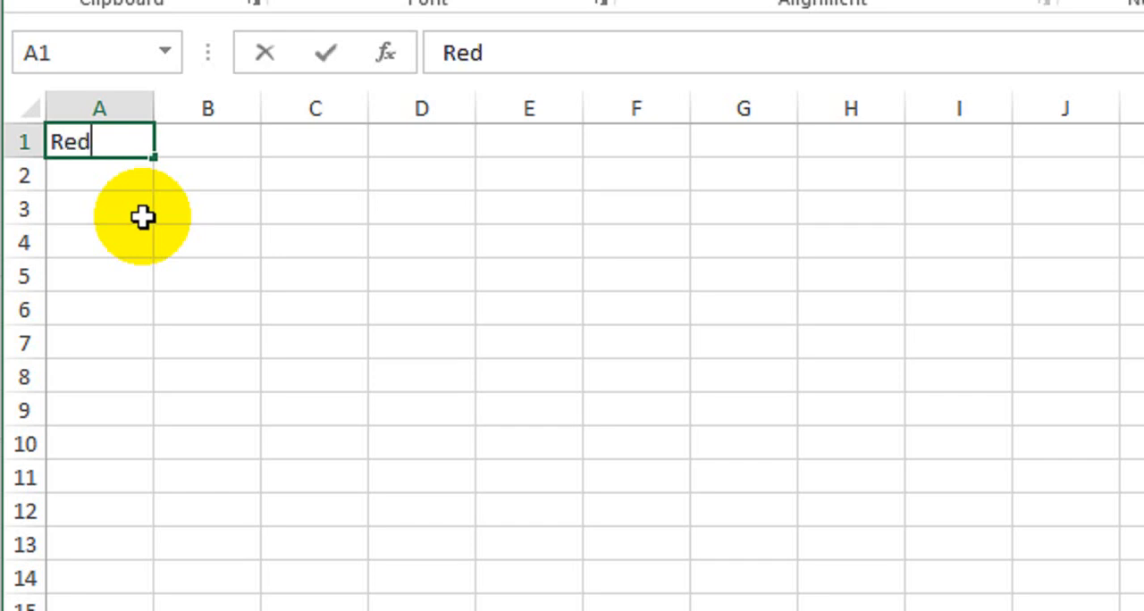
key(Return)
text(Blue)
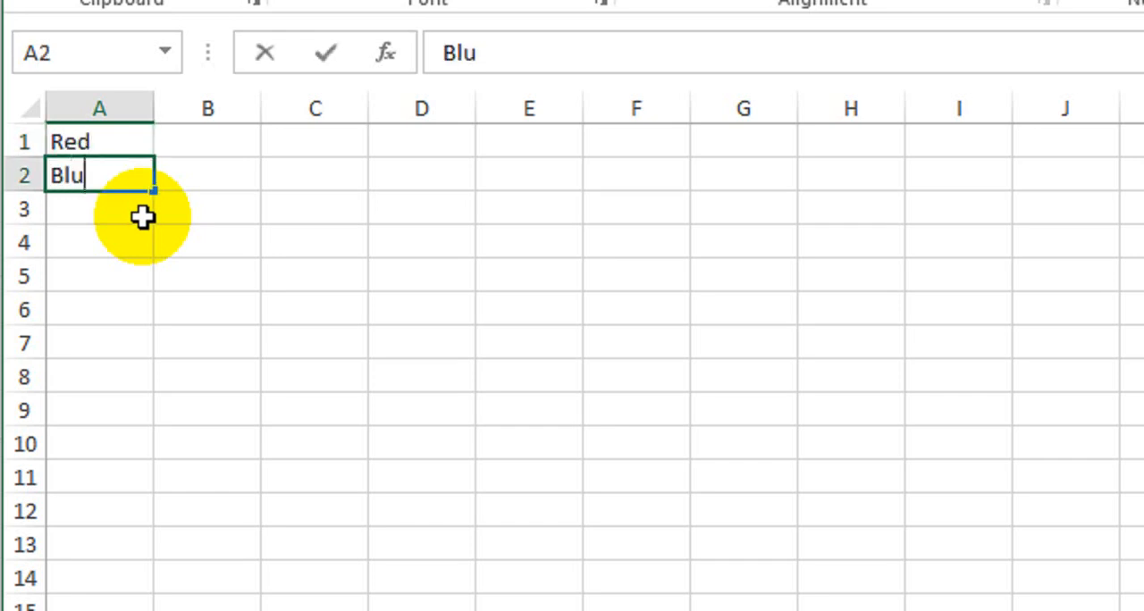
key(Return)
text(Green)
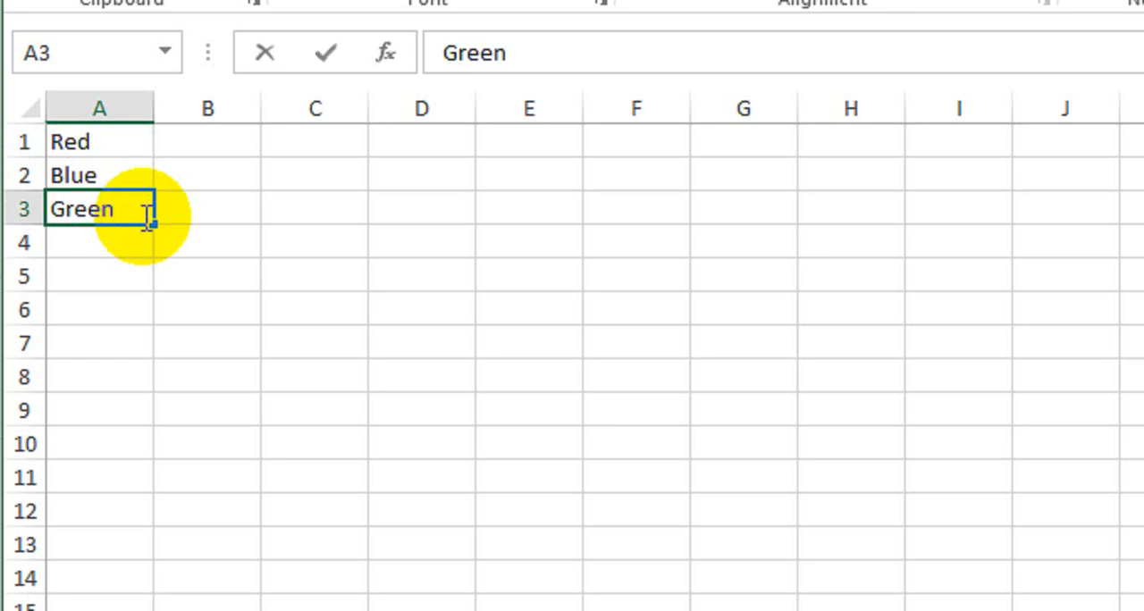
key(Return)
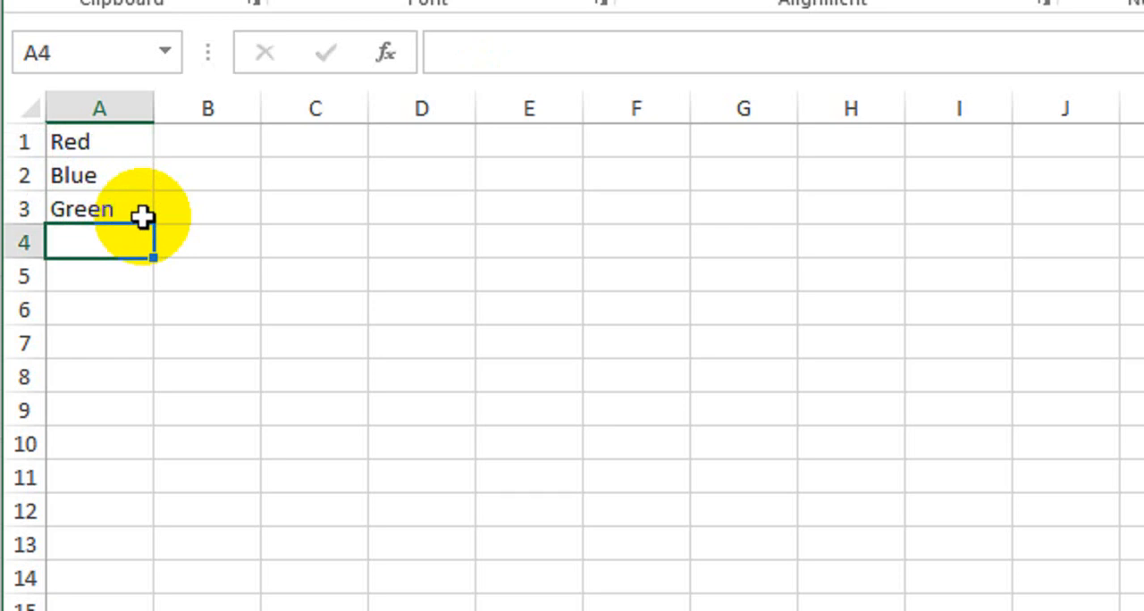
text(Yell)
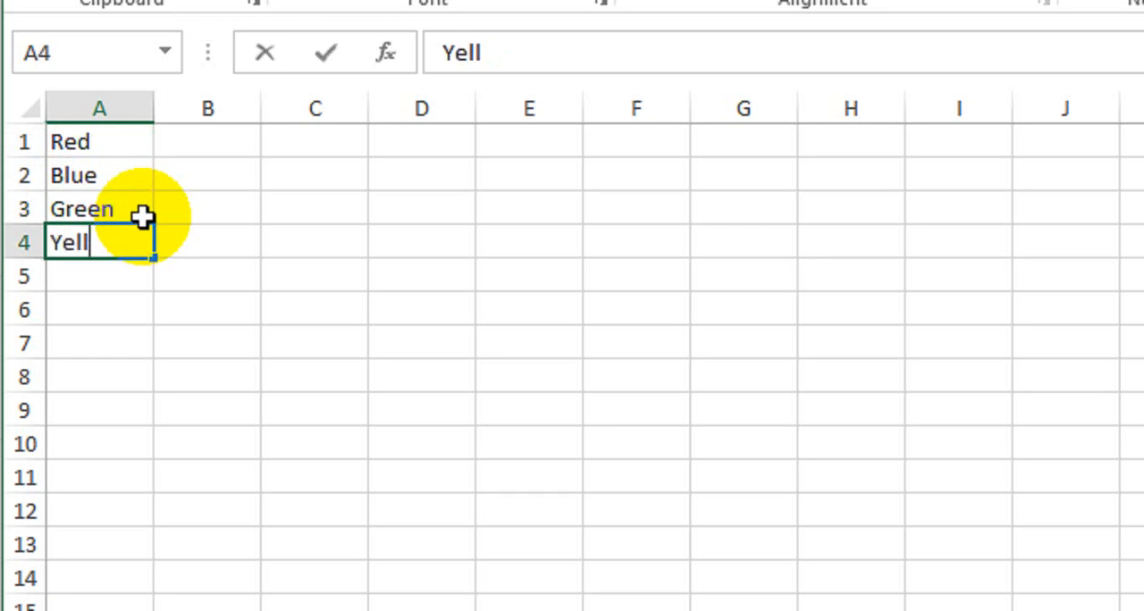
text(ow)
key(Right)
- Enter the colours Orange, Pink, Purple and Brown in cells B1 to B4
key(Up)
key(Up)
key(Up)
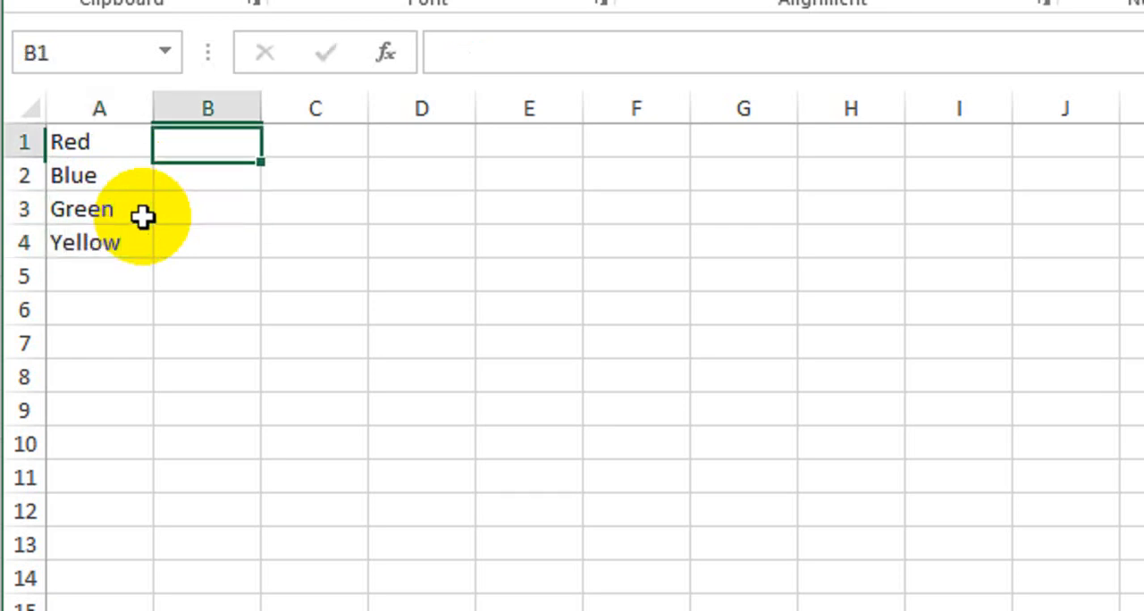
text(Orange)
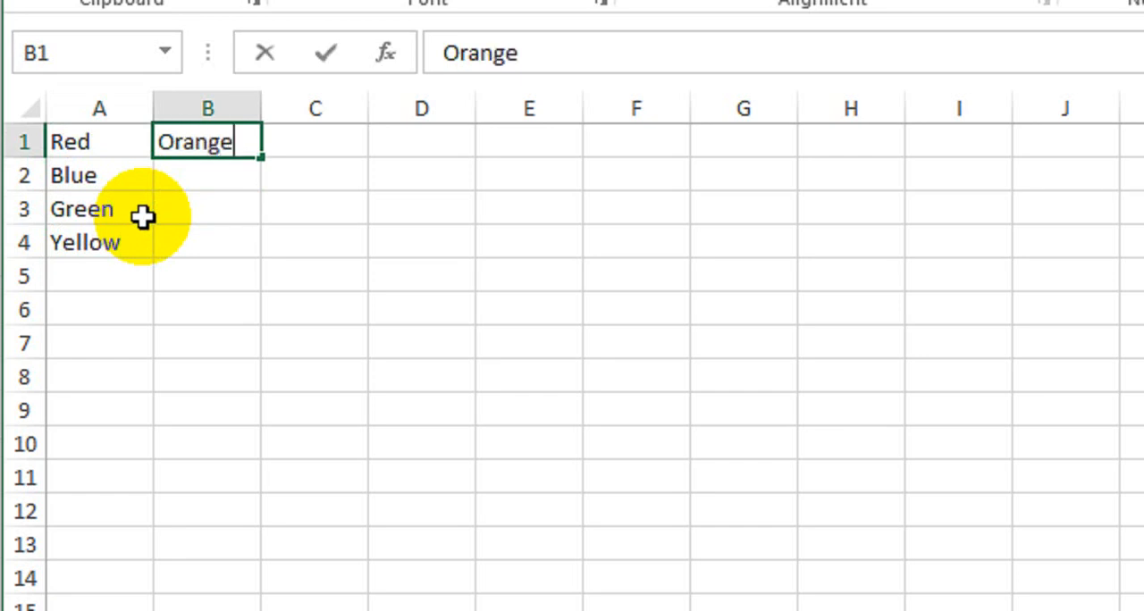
key(Return)
text(Pink)
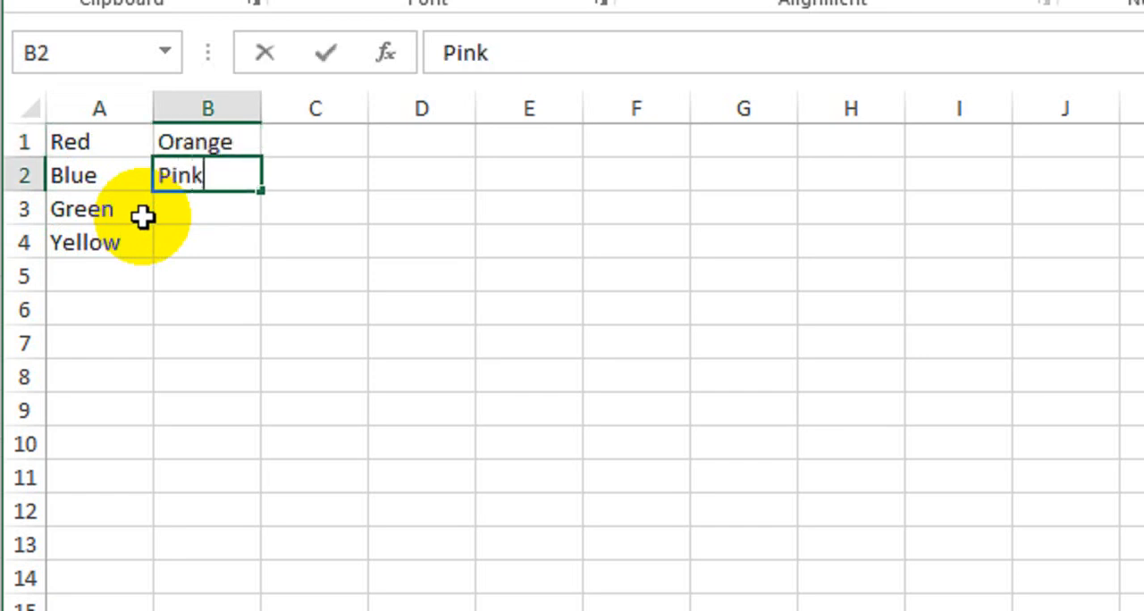
key(Return)
text(Purple)
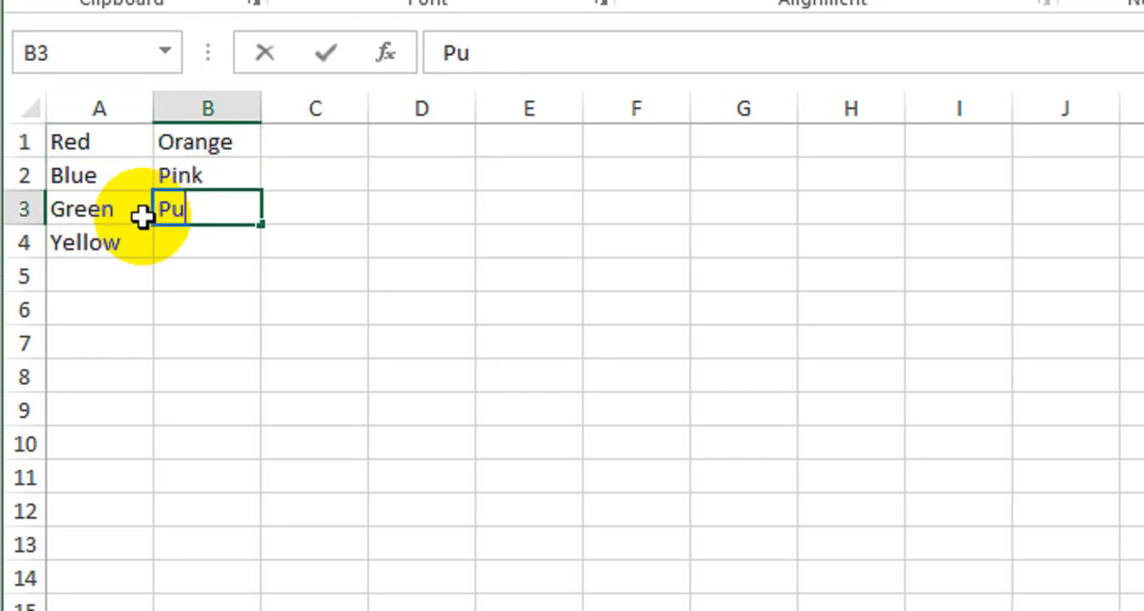
key(Return)
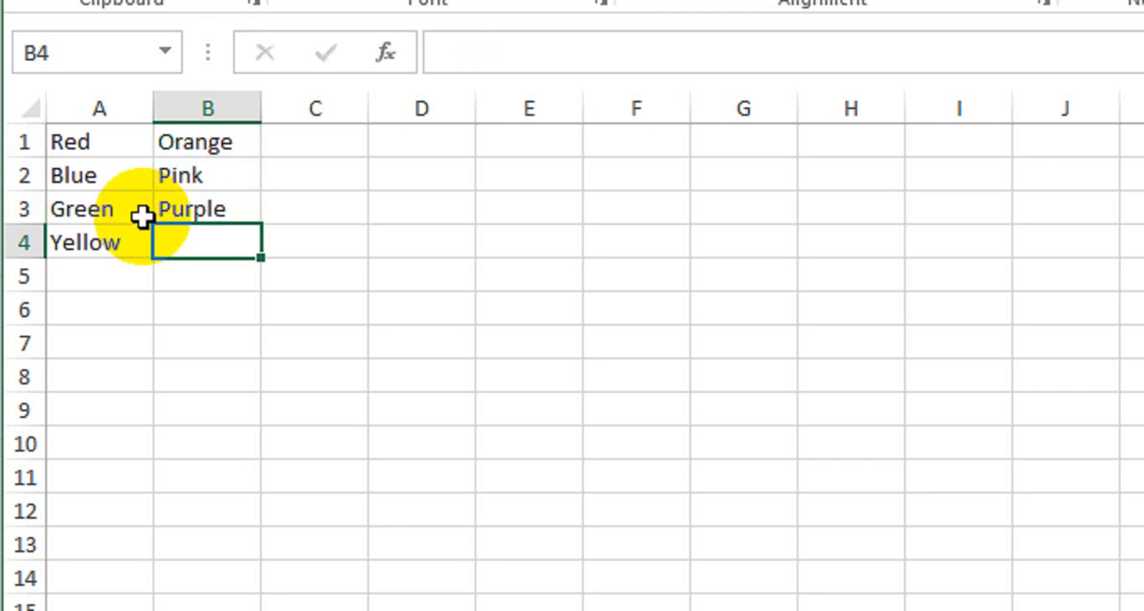
text(Brown)
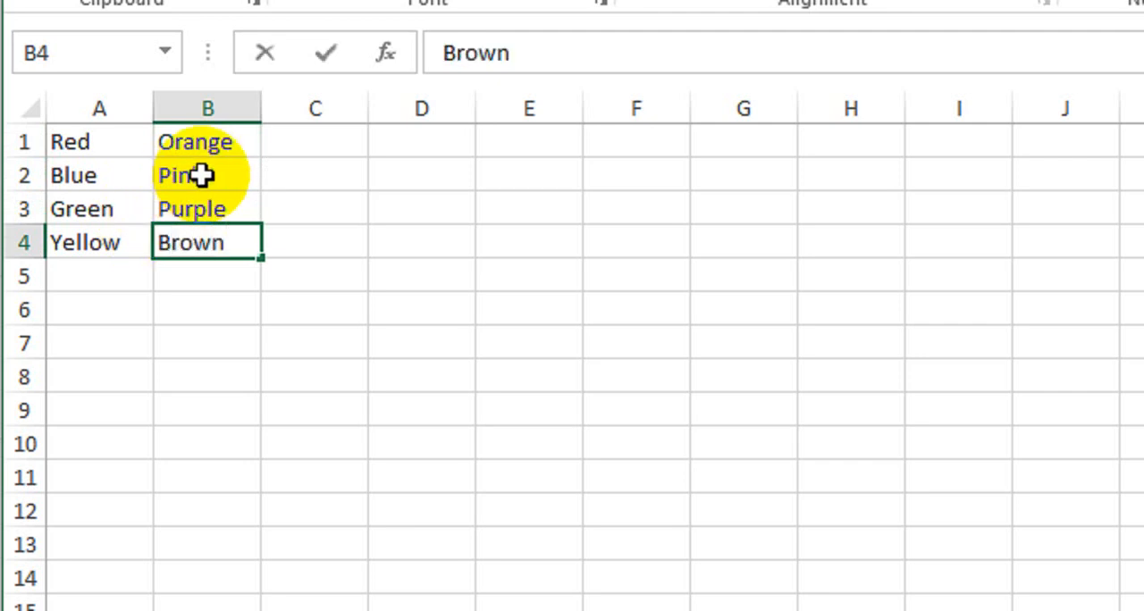
key(Right)
- Enter the colours Black, Grey, White and Silver in cells C1 to C4
key(Up)
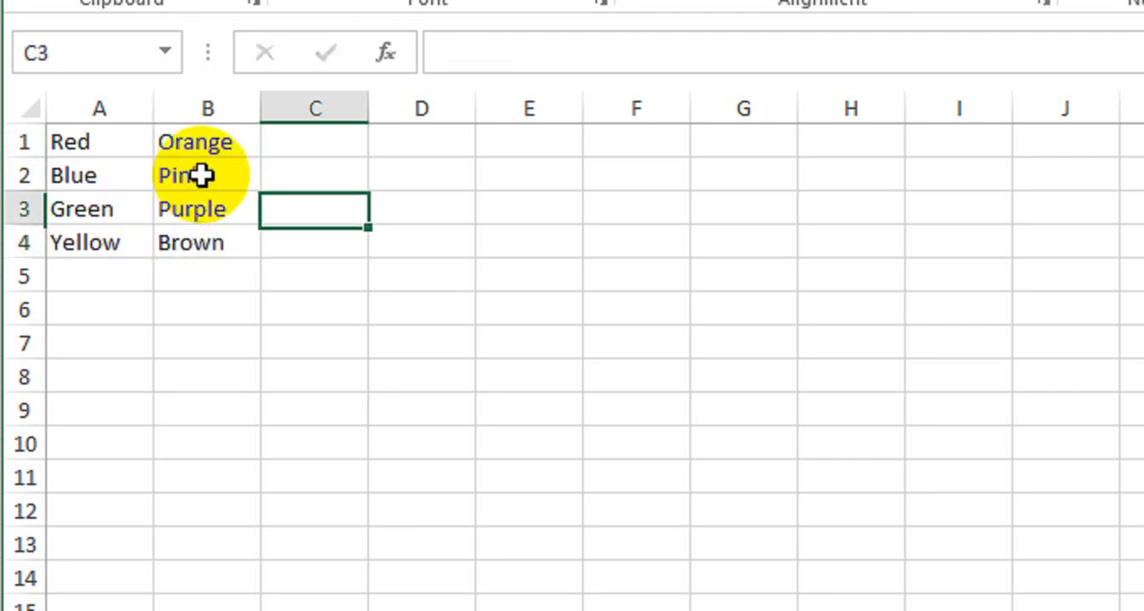
key(Up)
key(Up)
text(Black)
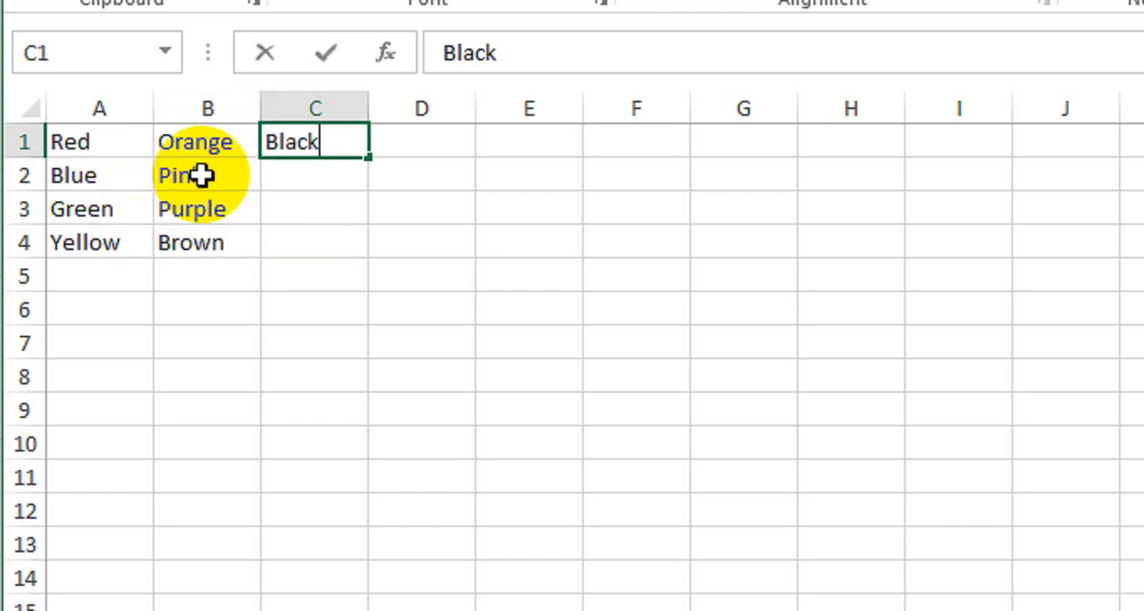
key(Return)
text(Grey)
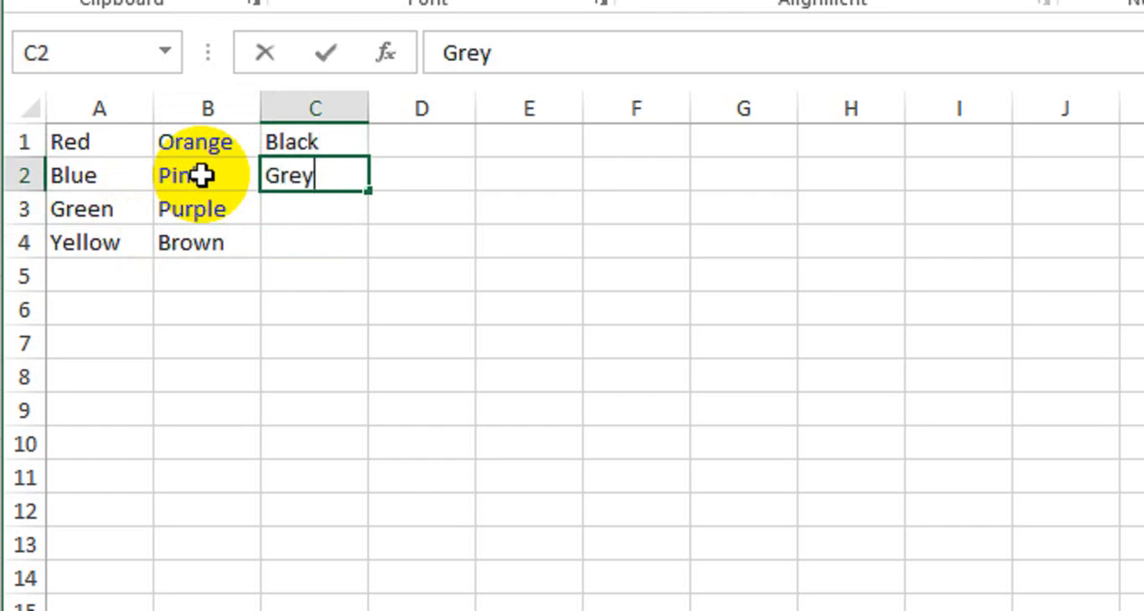
key(Return)
text(White)
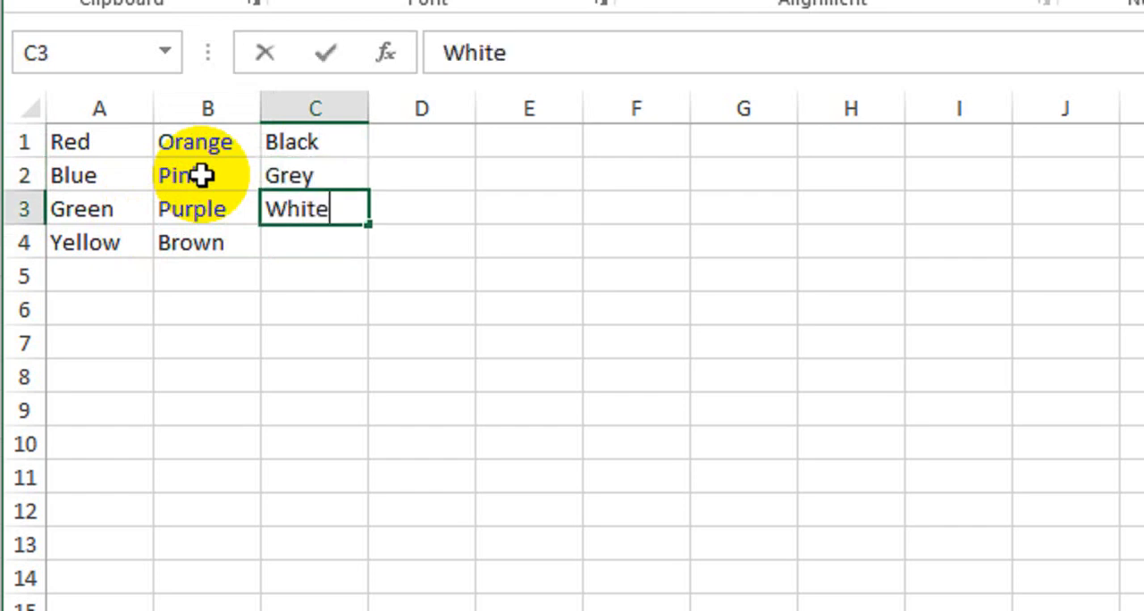
key(Return)
text(Silver)
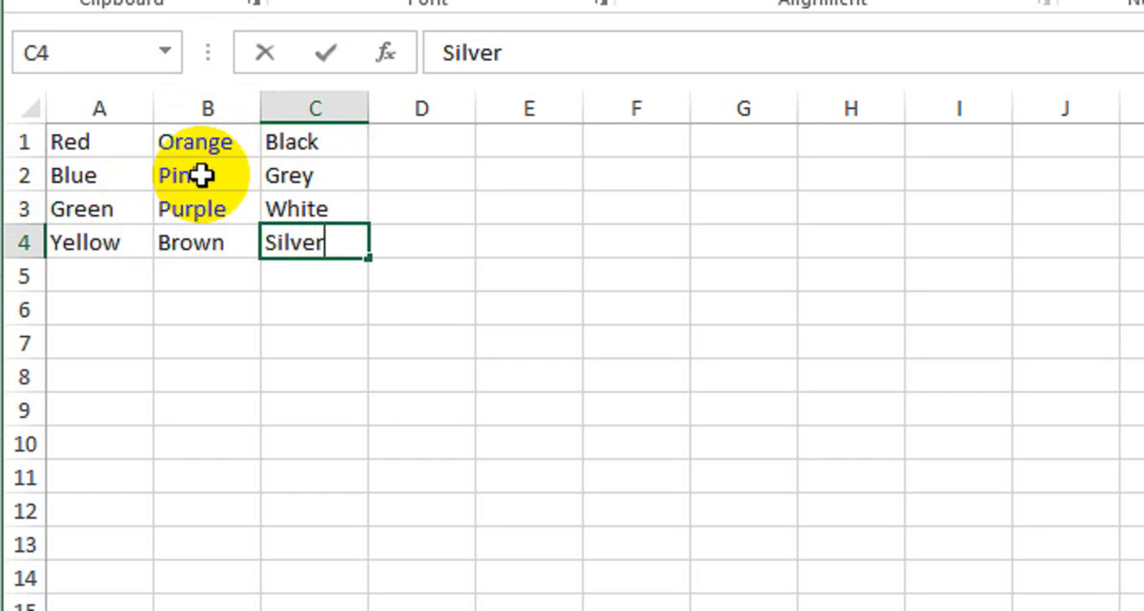
key(Return)
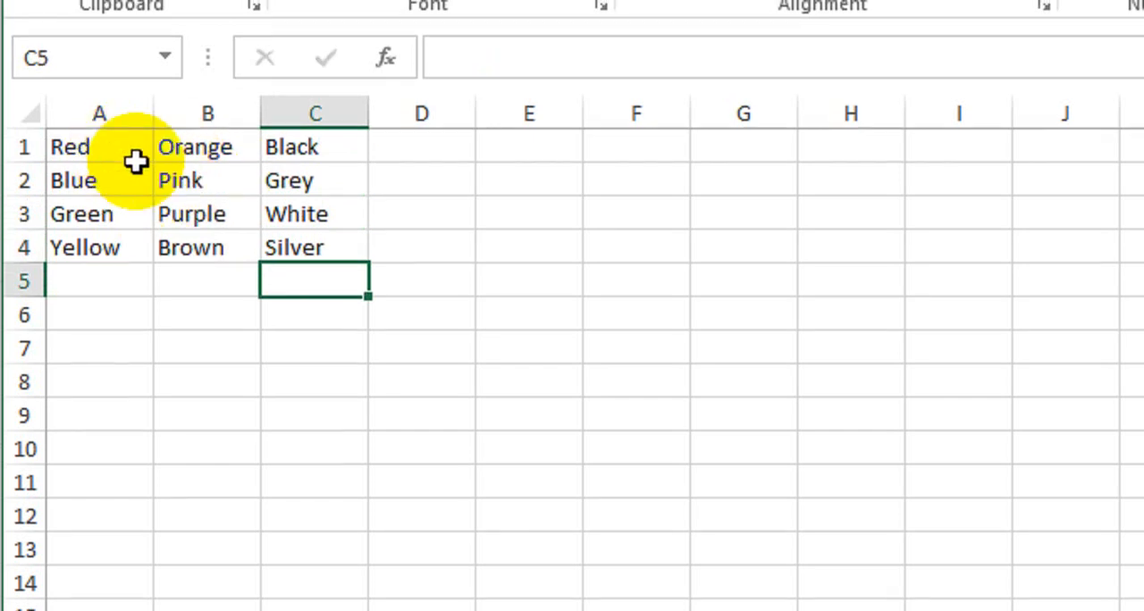
drag(111, 158, 302, 283)
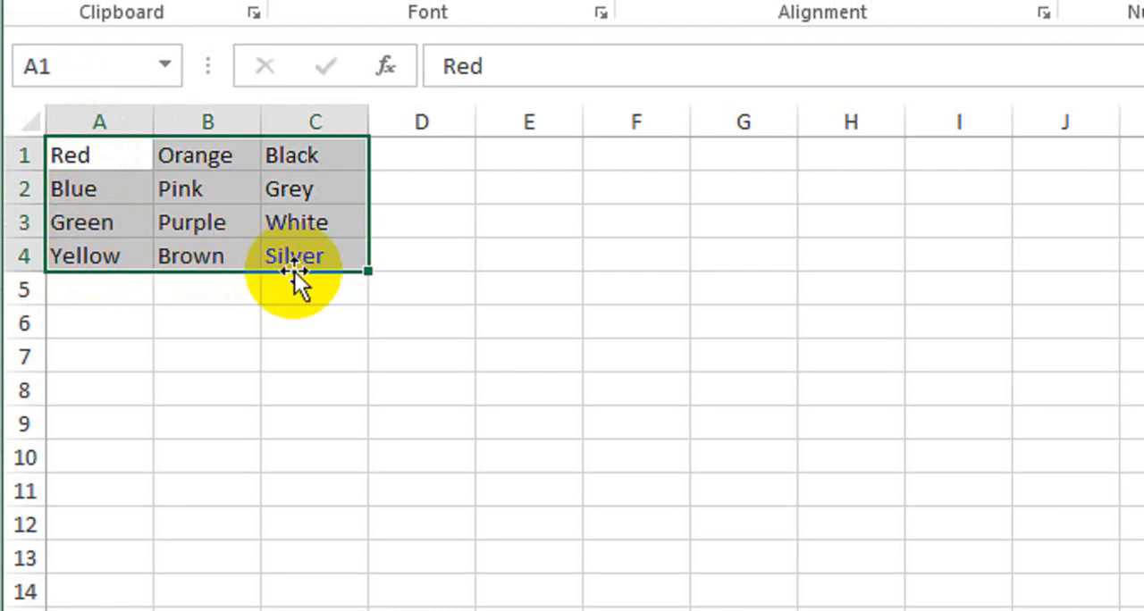
drag(95, 162, 114, 481)
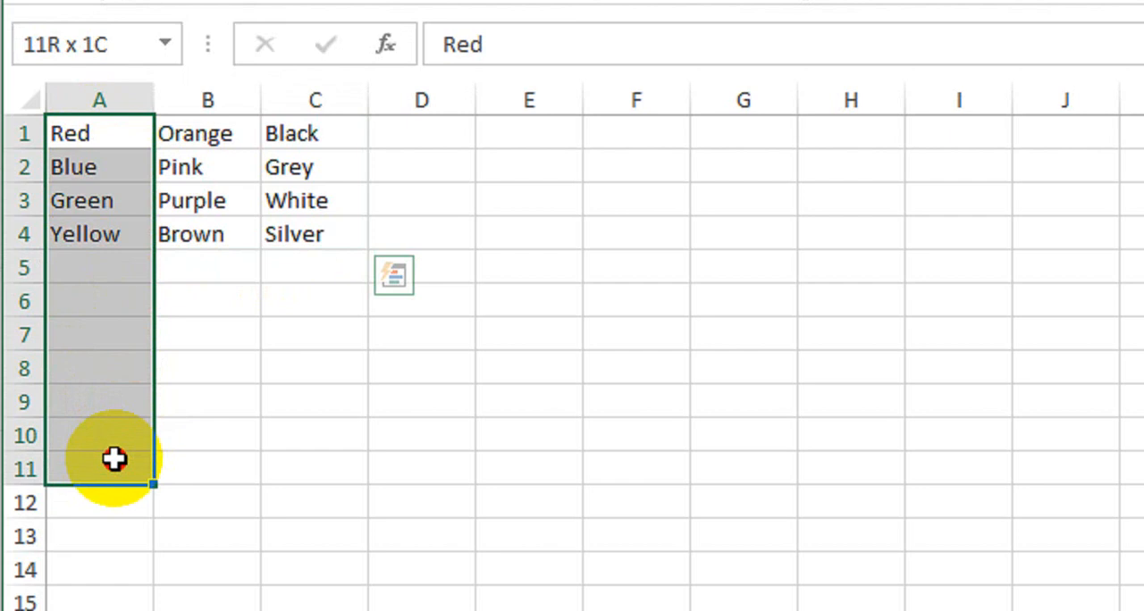
drag(114, 459, 270, 187)
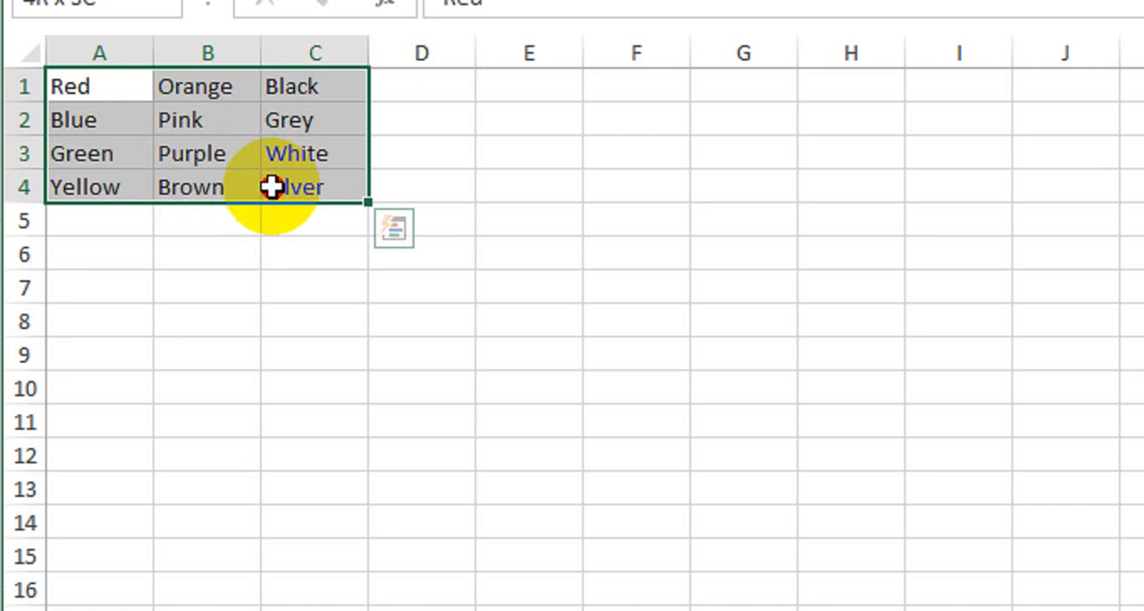
drag(271, 187, 269, 185)
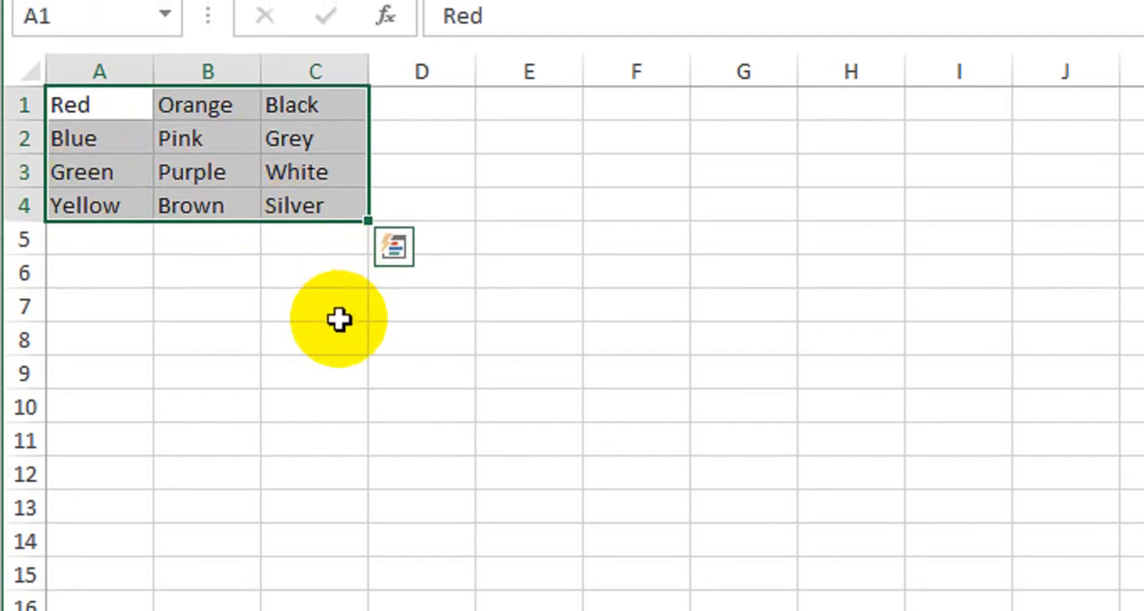
- Enter the formula =A1 in cell D6 to reference the first colour of the list
click(438, 278)
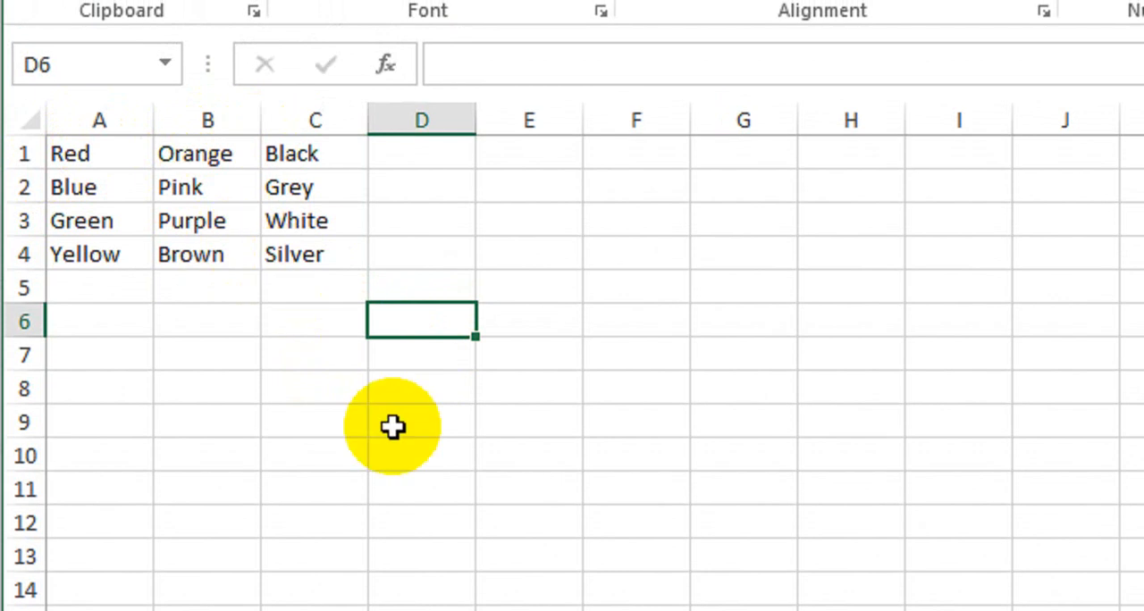
text(=)
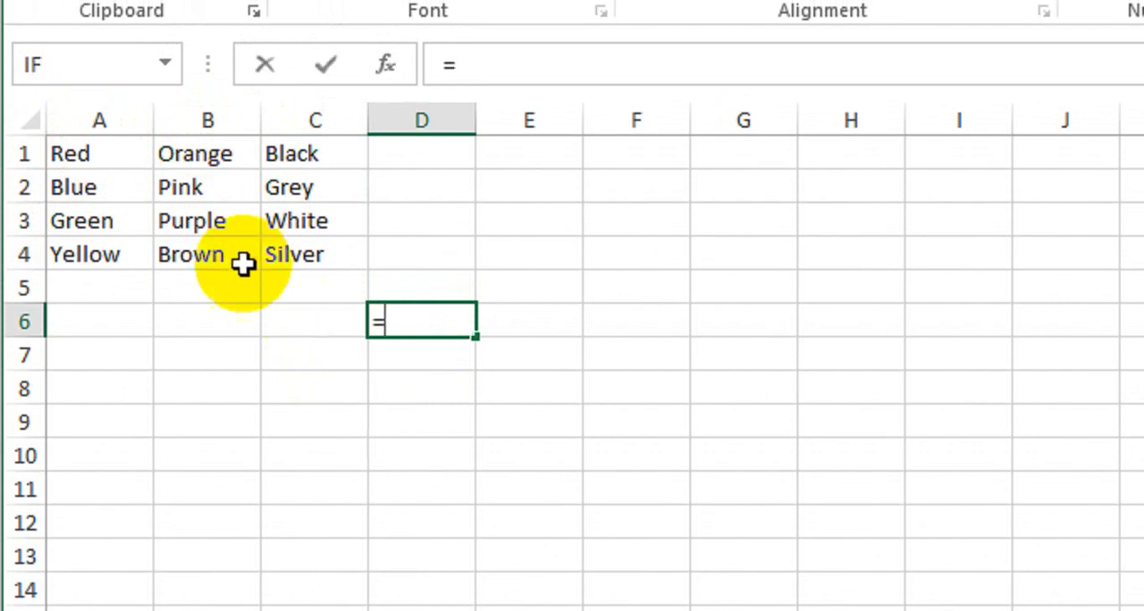
click(115, 156)
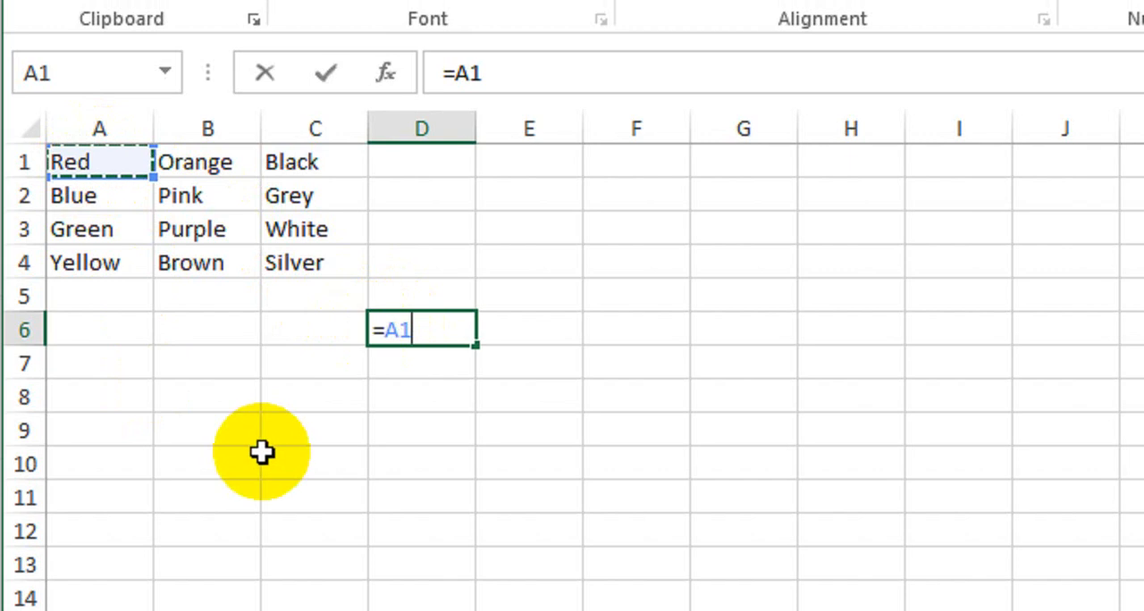
key(Return)
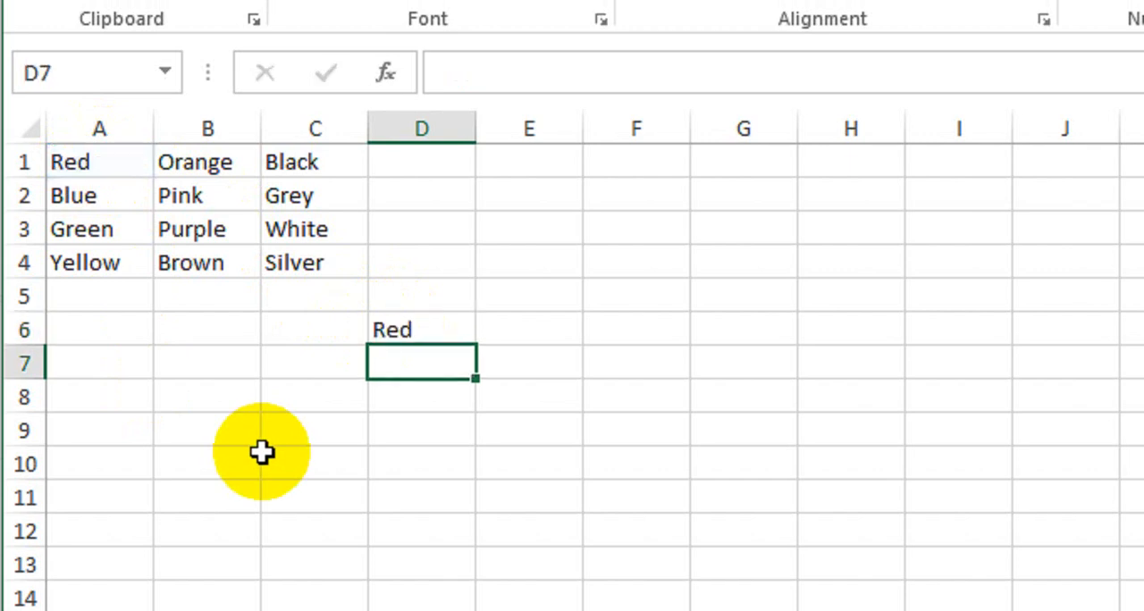
- Fill the formula in D6 down through cell D9
click(377, 326)
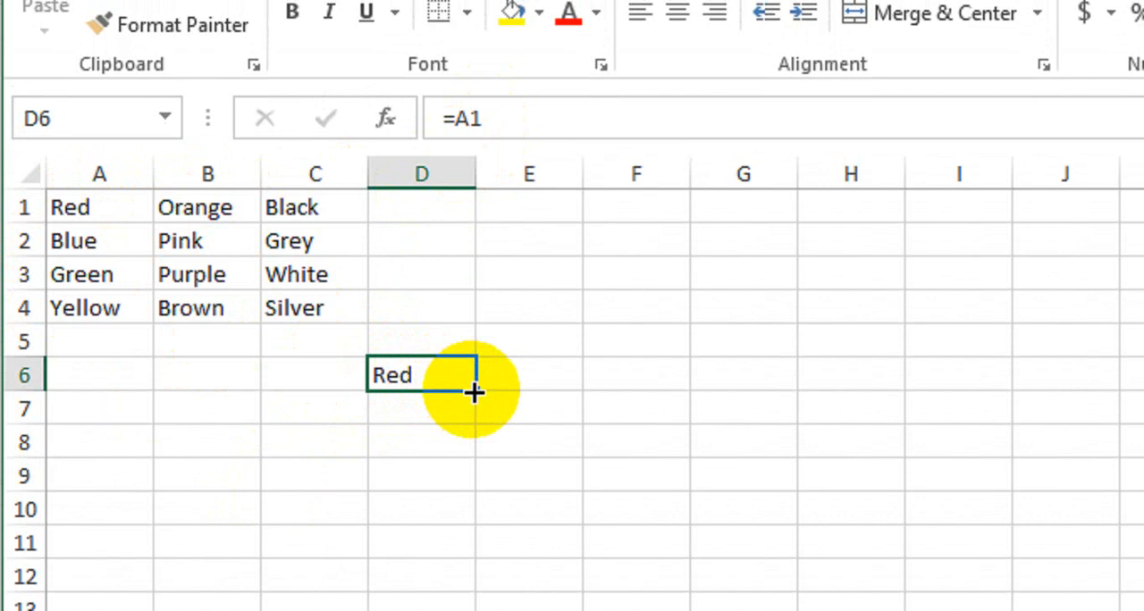
drag(473, 391, 468, 486)
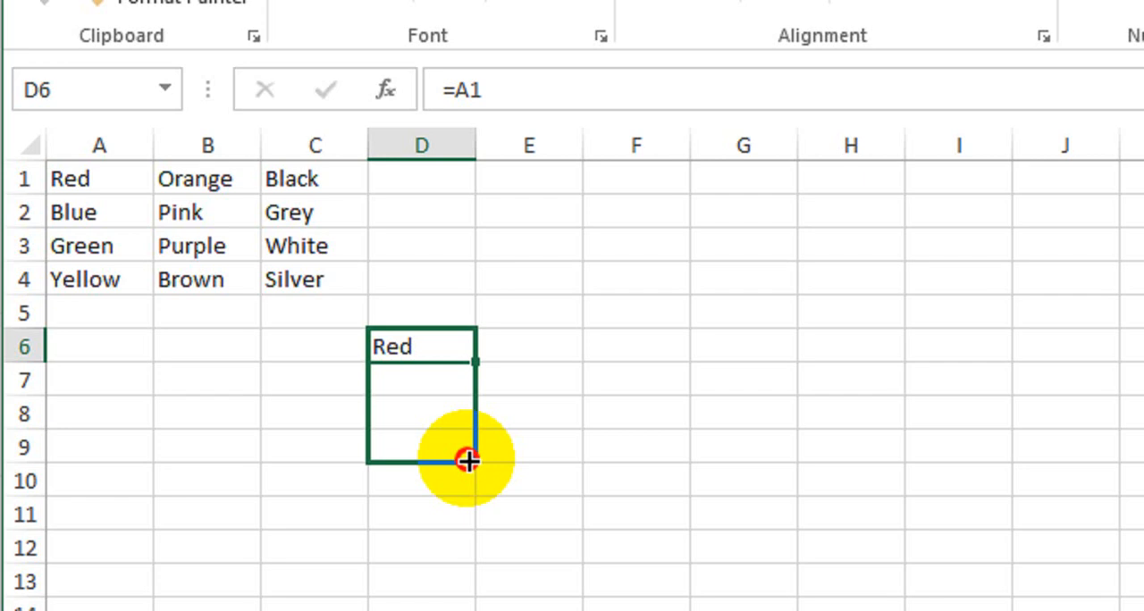
drag(468, 461, 468, 461)
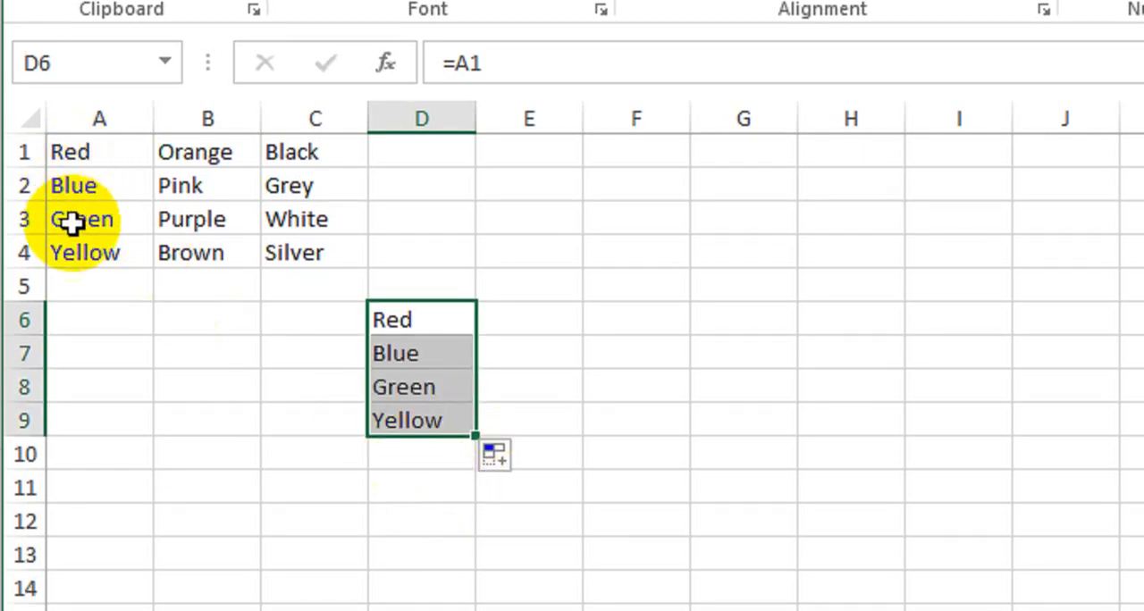
- Inspect the formulas in cells D7, D8 and D9 to see which source cells they reference
double_click(396, 354)
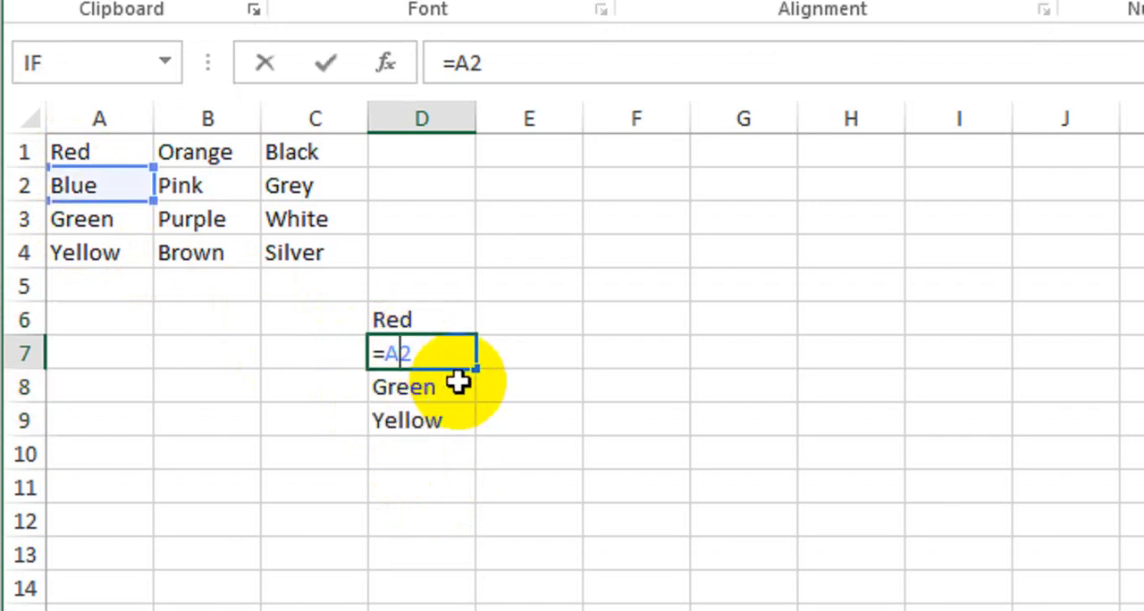
key(Return)
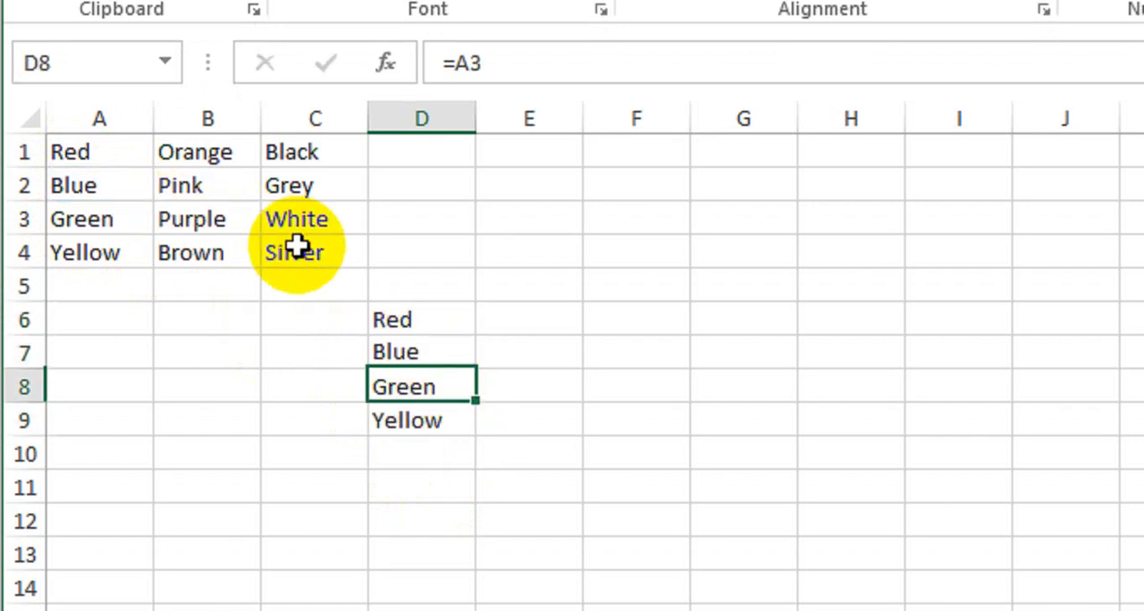
double_click(433, 386)
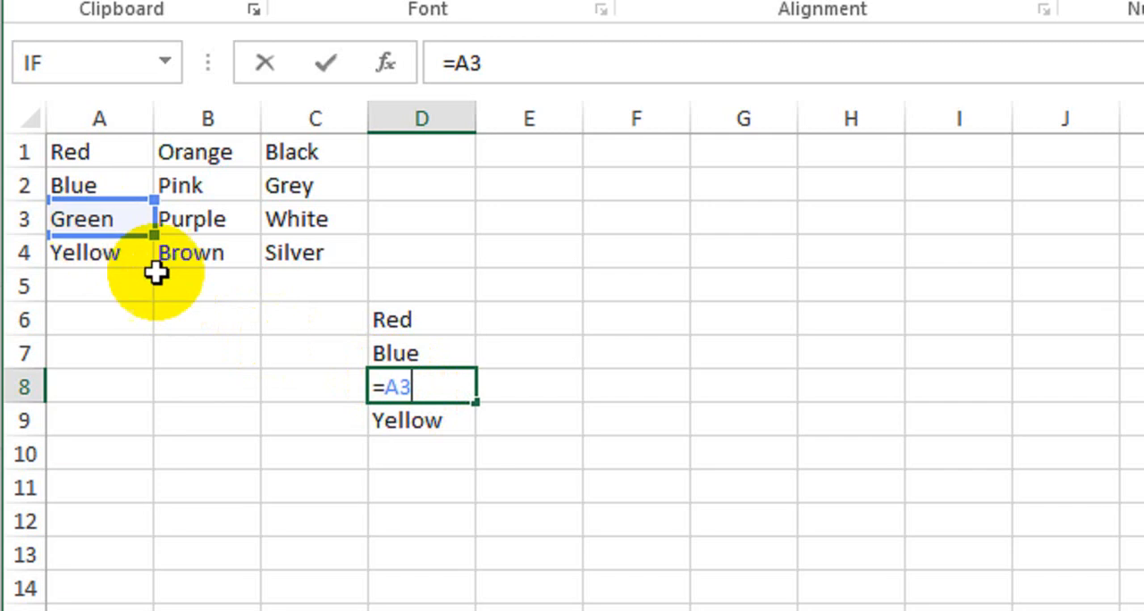
key(Return)
double_click(411, 418)
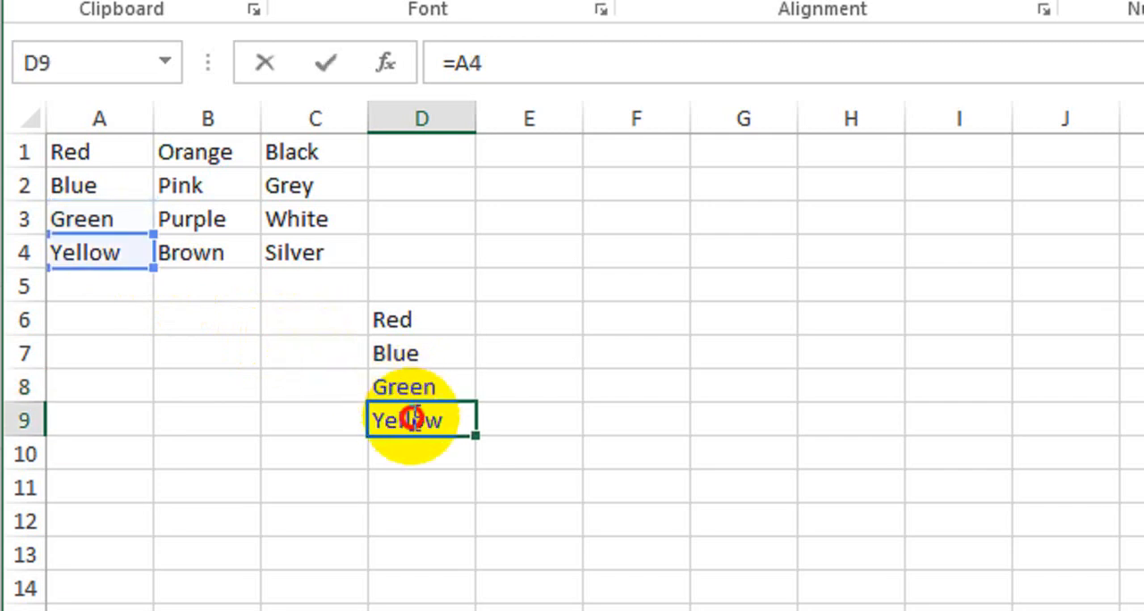
key(Return)
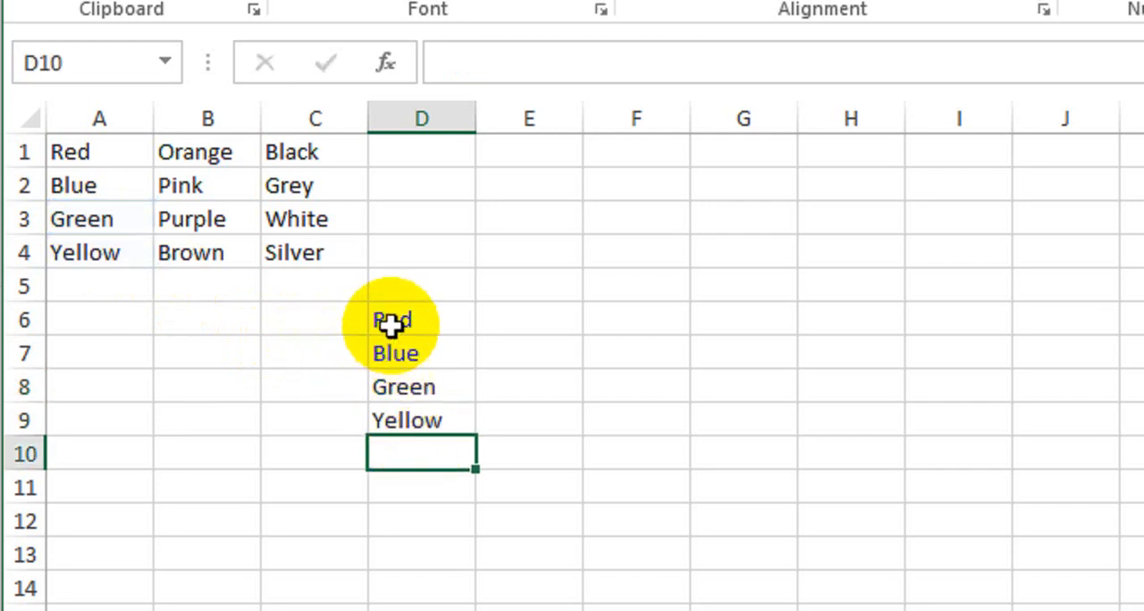
- Fill the relative formulas in D6:D9 across through column F and compare the block with the source list in A1:C4
drag(391, 325, 398, 417)
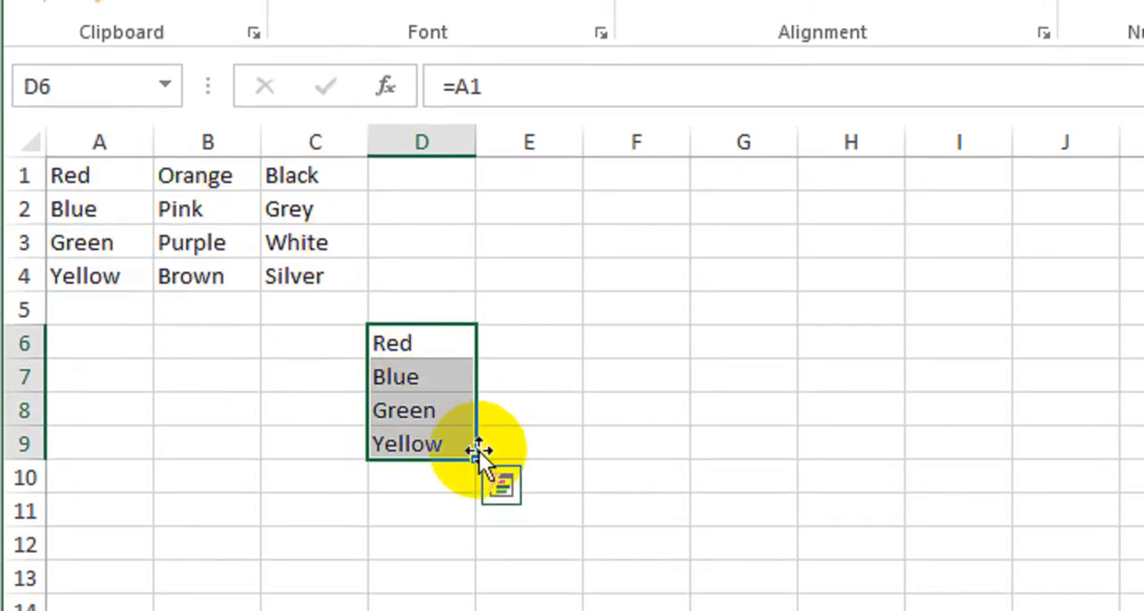
drag(483, 455, 650, 458)
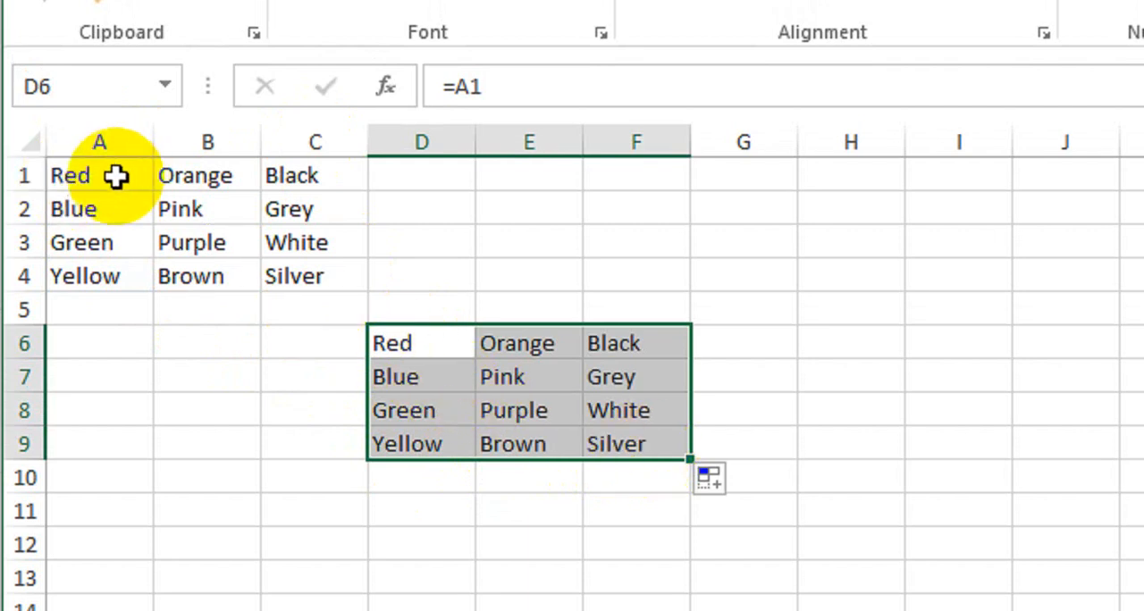
drag(117, 176, 312, 284)
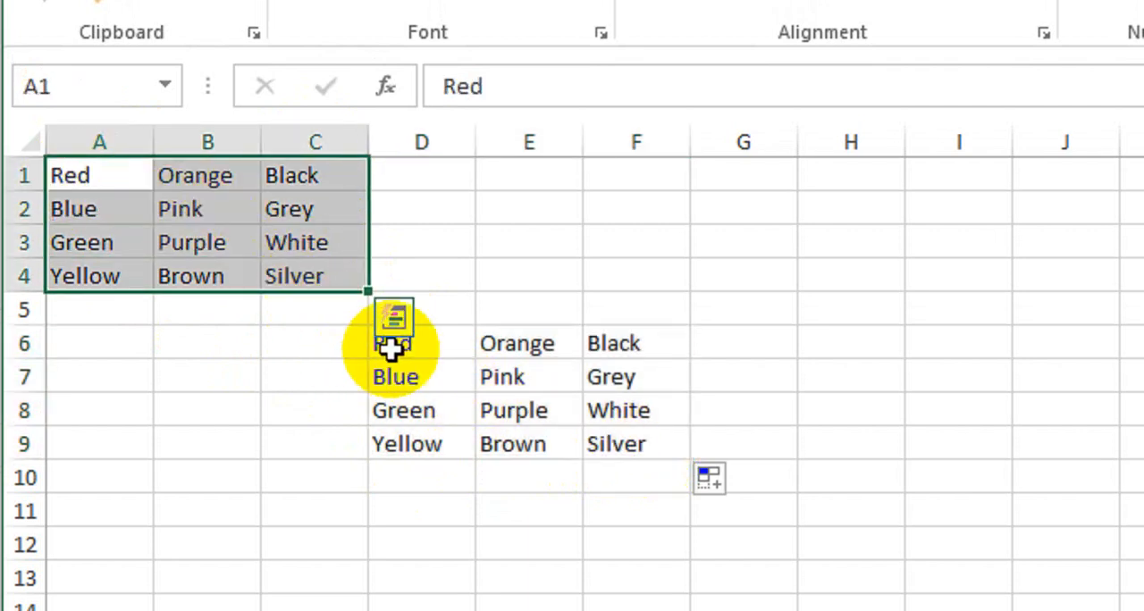
click(419, 349)
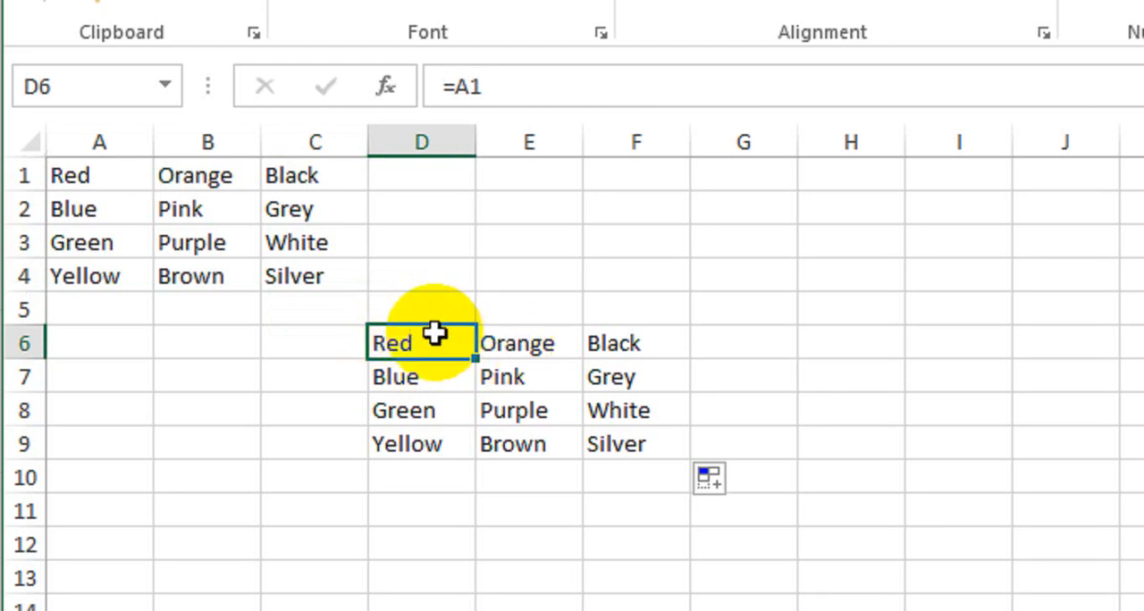
drag(428, 336, 594, 447)
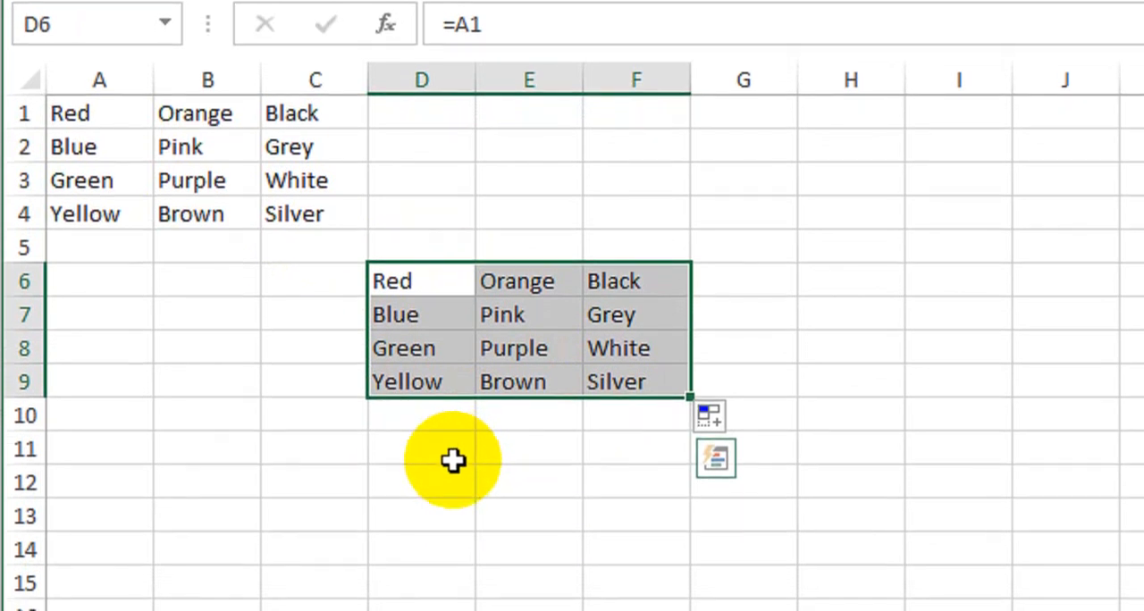
- Enter the absolute reference =$A$1 in cell D12 and fill it down through cell D15
click(451, 493)
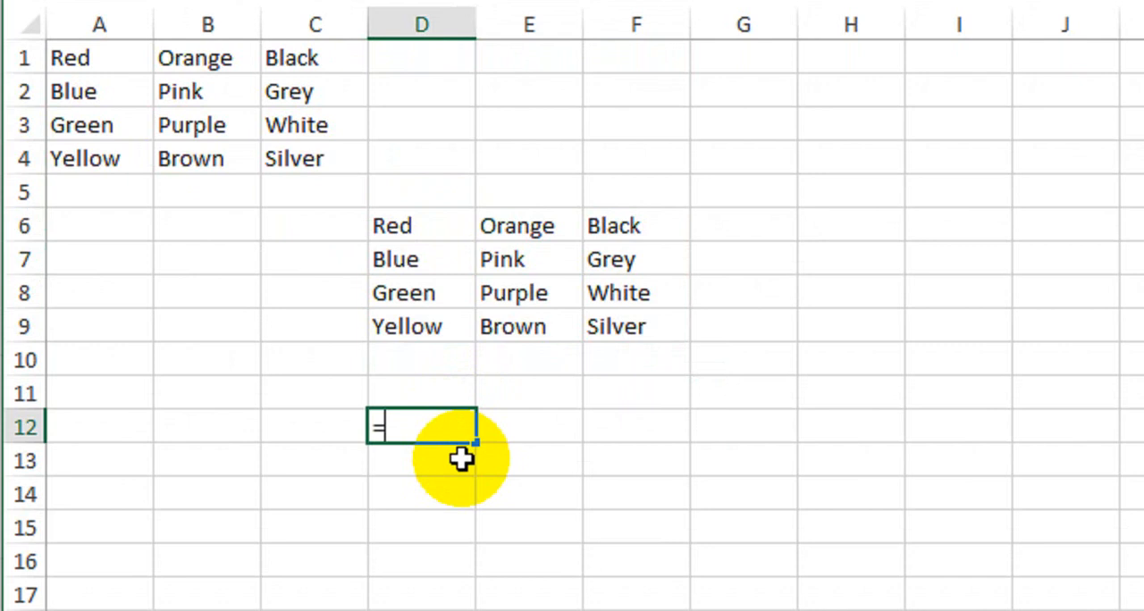
text(=)
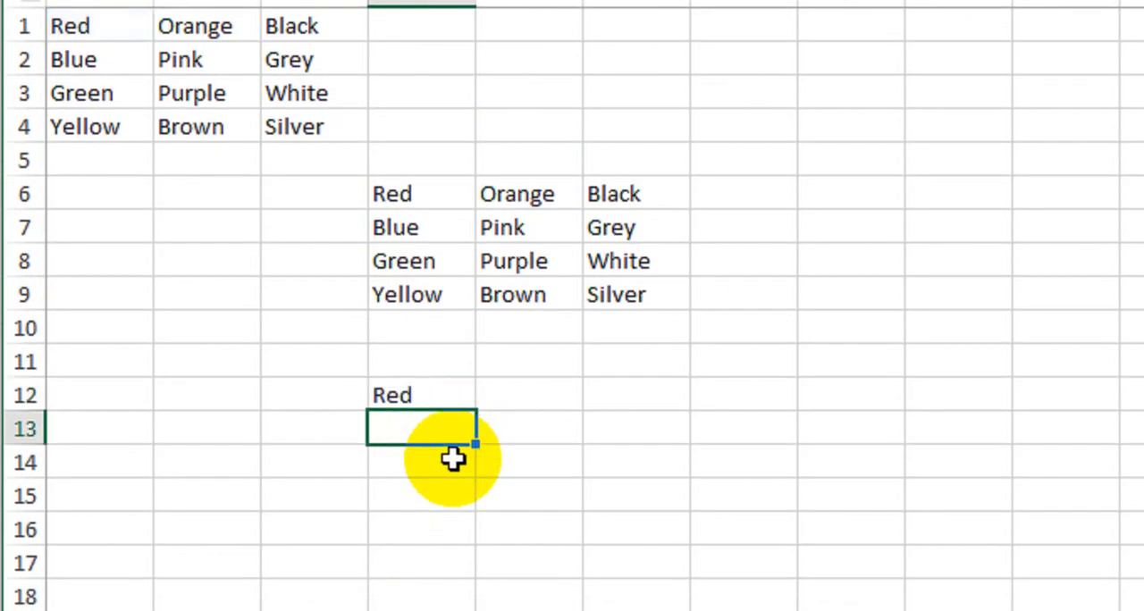
click(446, 394)
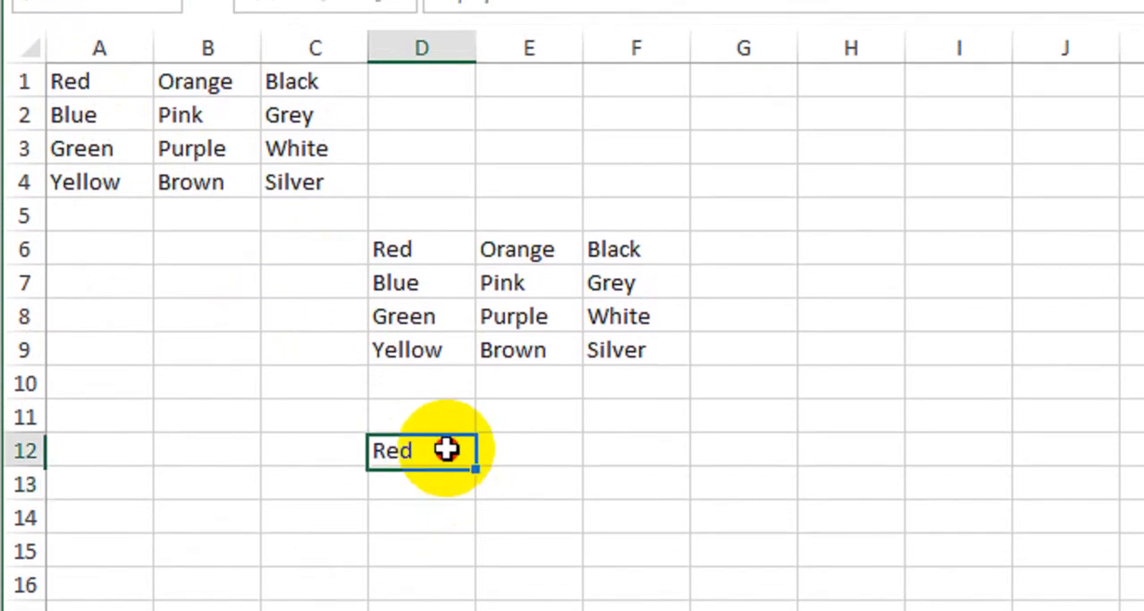
drag(475, 466, 479, 499)
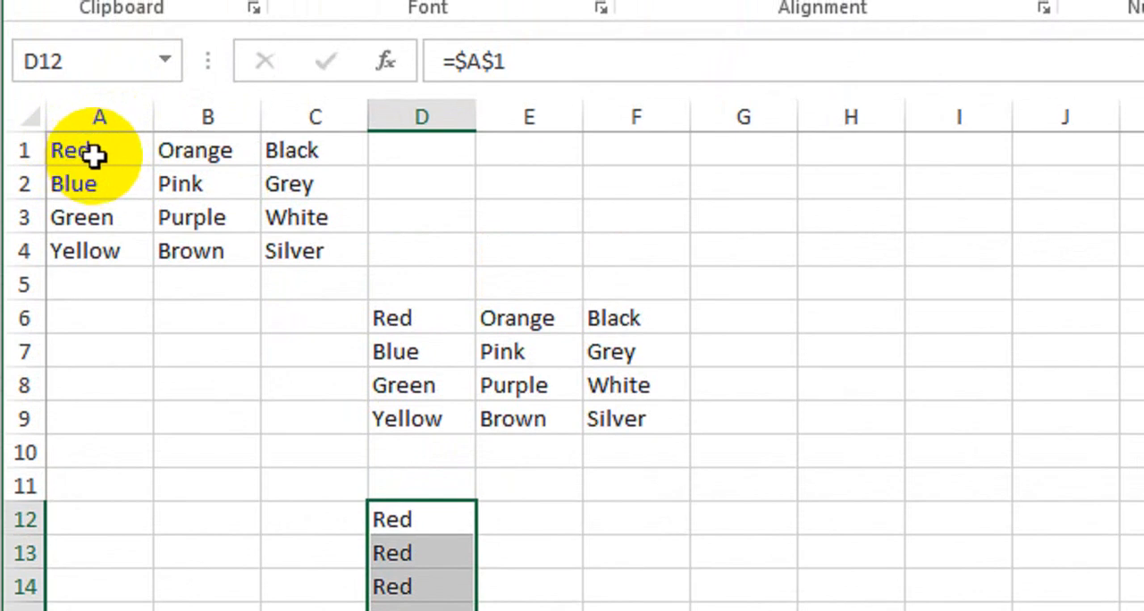
- Check the references in cells D13 and D14, and fill the formulas in D12:D15 across through column F
double_click(398, 553)
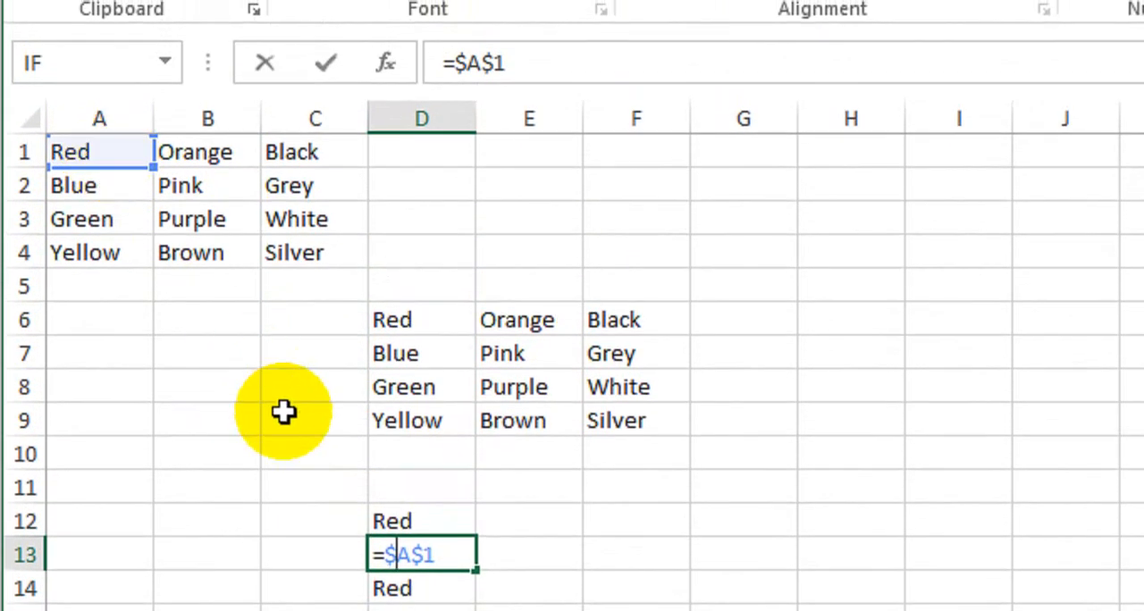
key(Return)
double_click(423, 588)
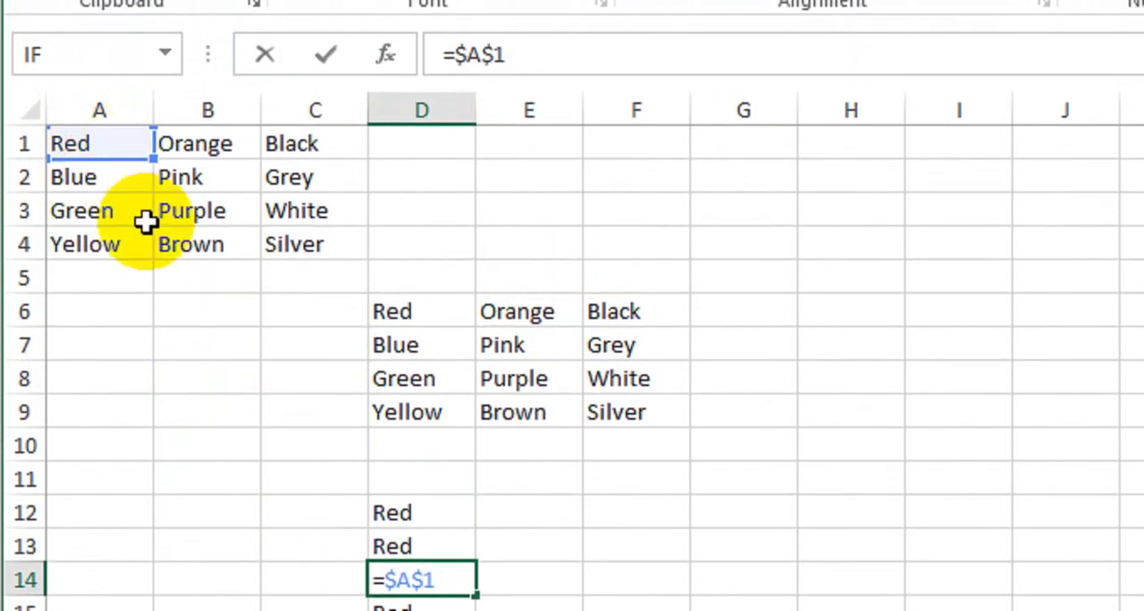
key(Return)
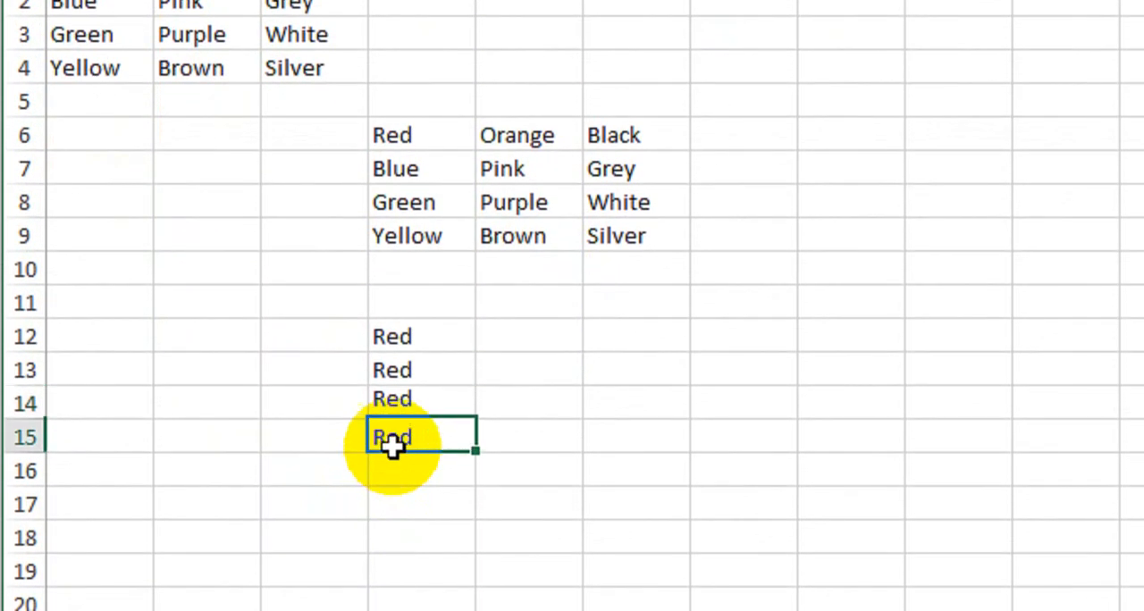
drag(403, 339, 406, 435)
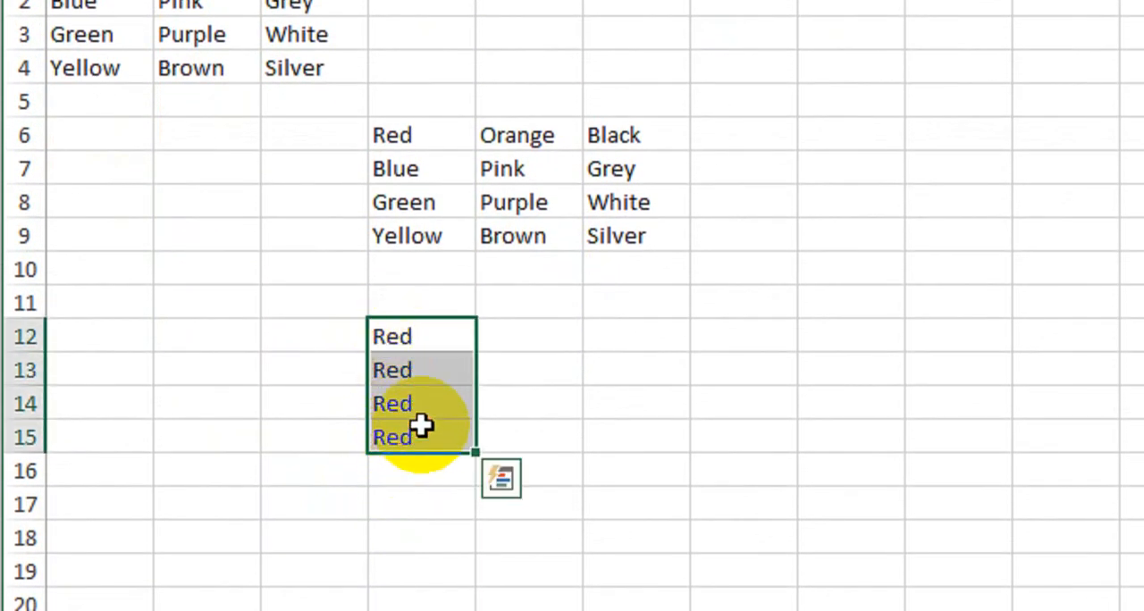
drag(476, 453, 670, 461)
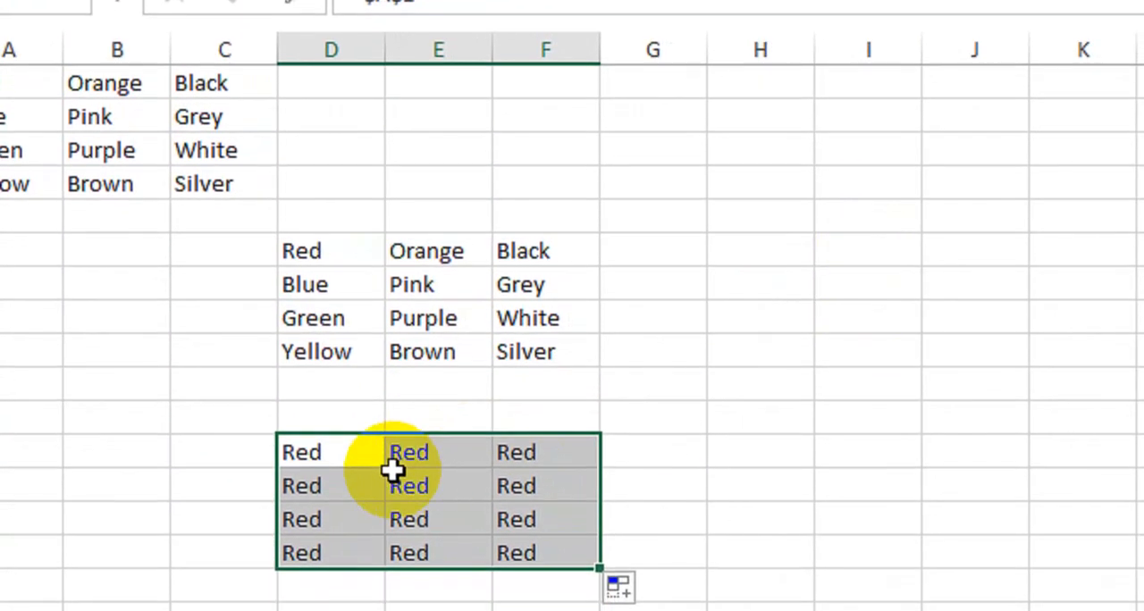
- Enter the mixed reference =A$1 in cell I6, locking only the row
click(848, 247)
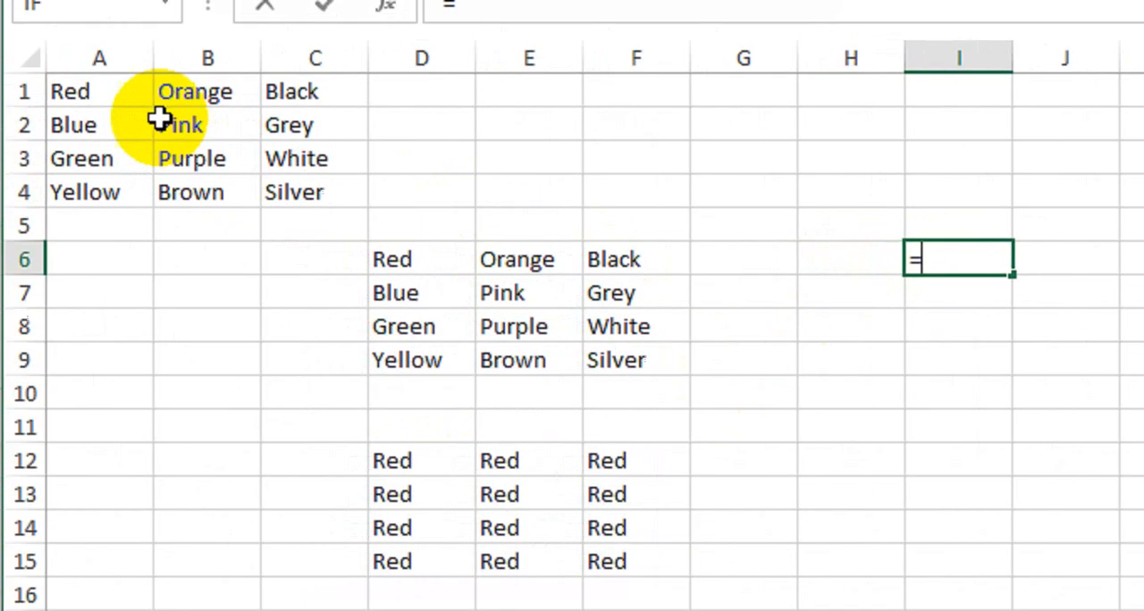
click(50, 71)
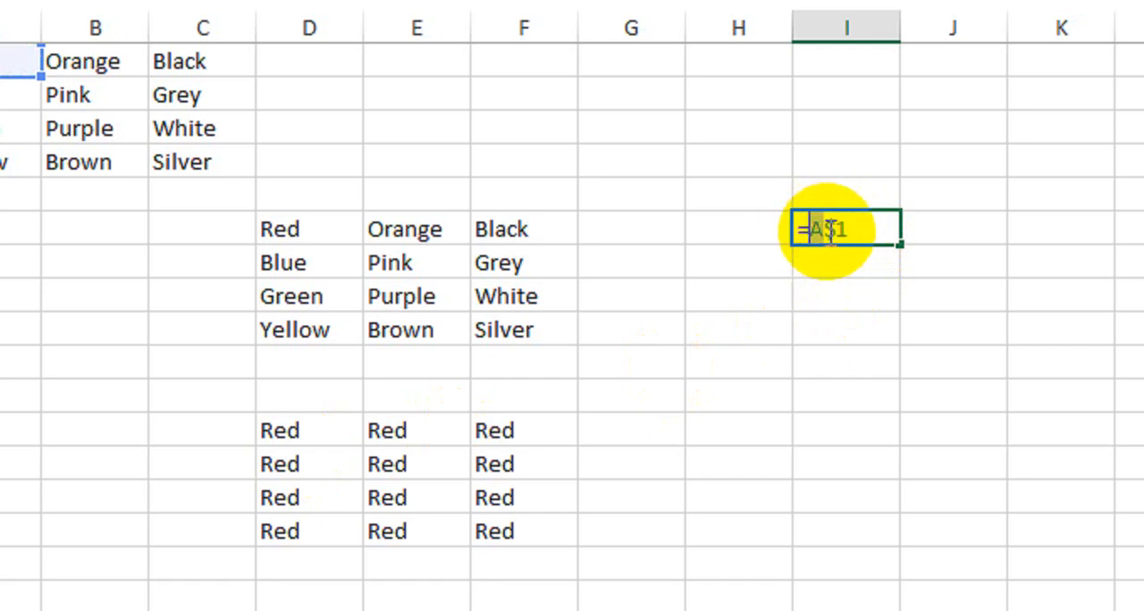
click(844, 235)
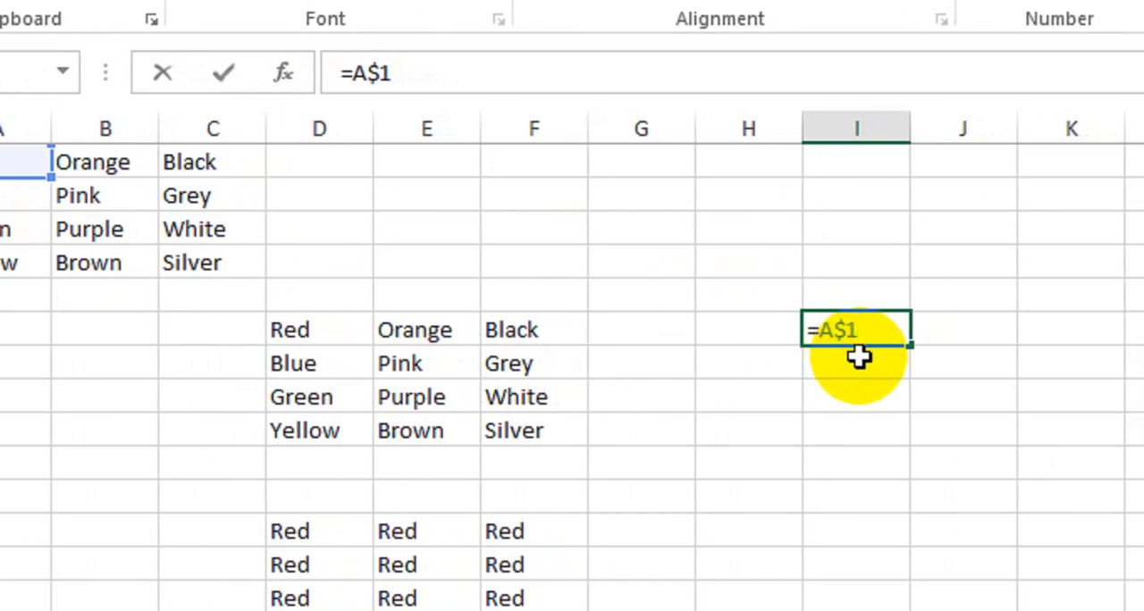
click(838, 328)
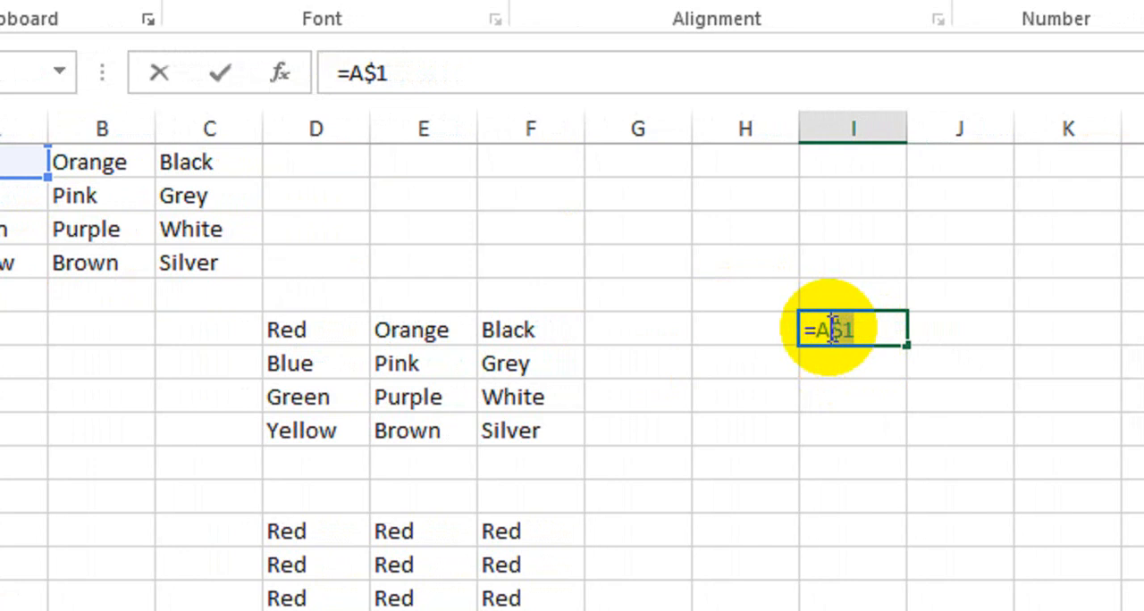
mouse_move(820, 329)
mouse_down()
mouse_move(825, 390)
mouse_move(820, 335)
mouse_up()
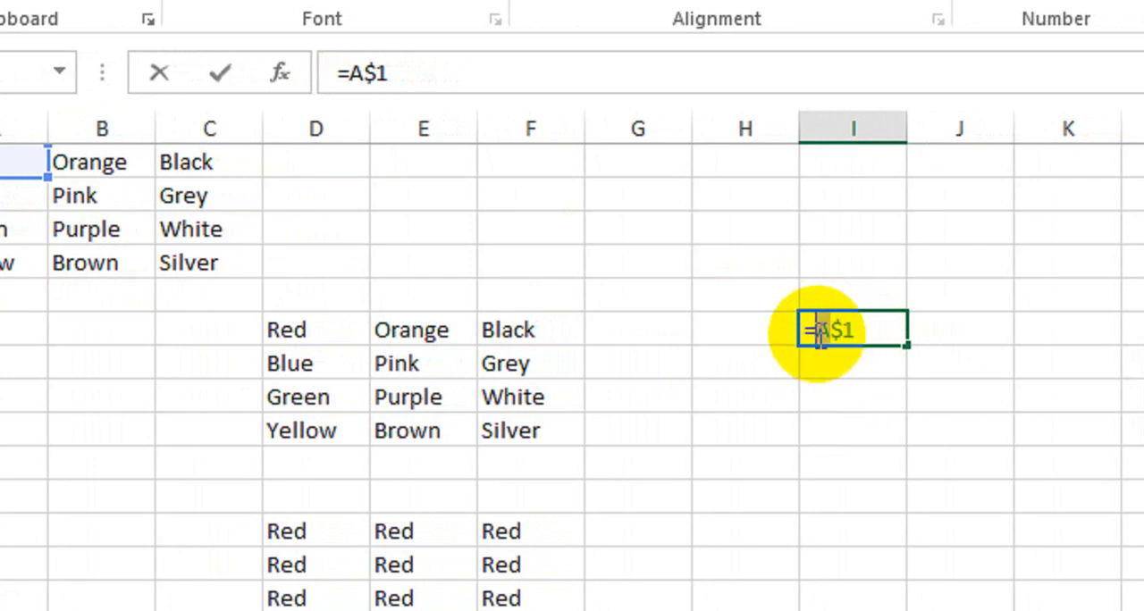
click(872, 333)
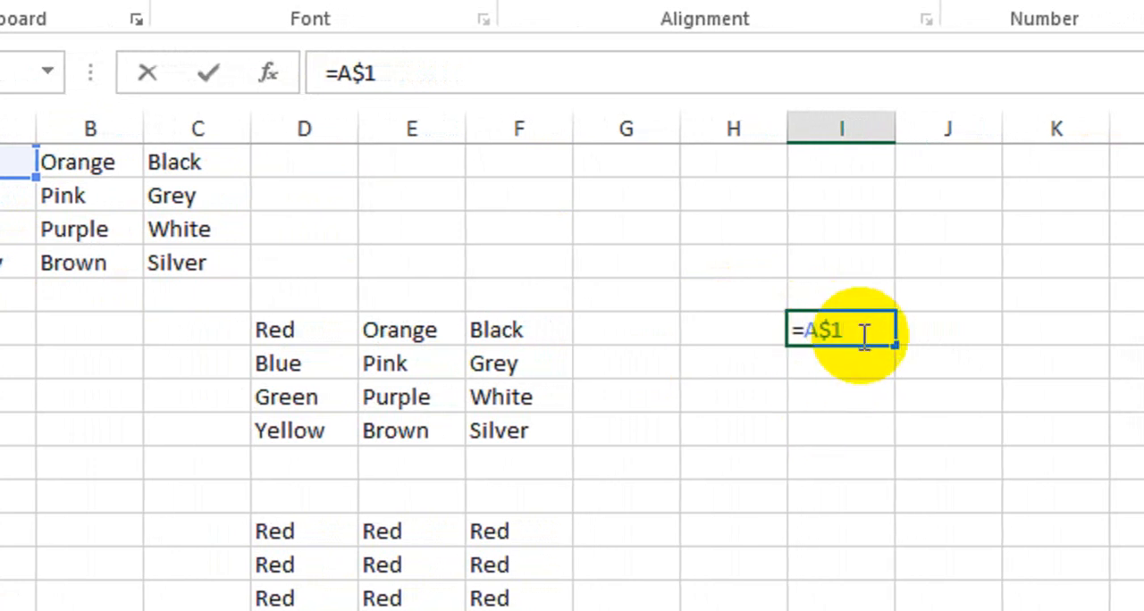
key(Return)
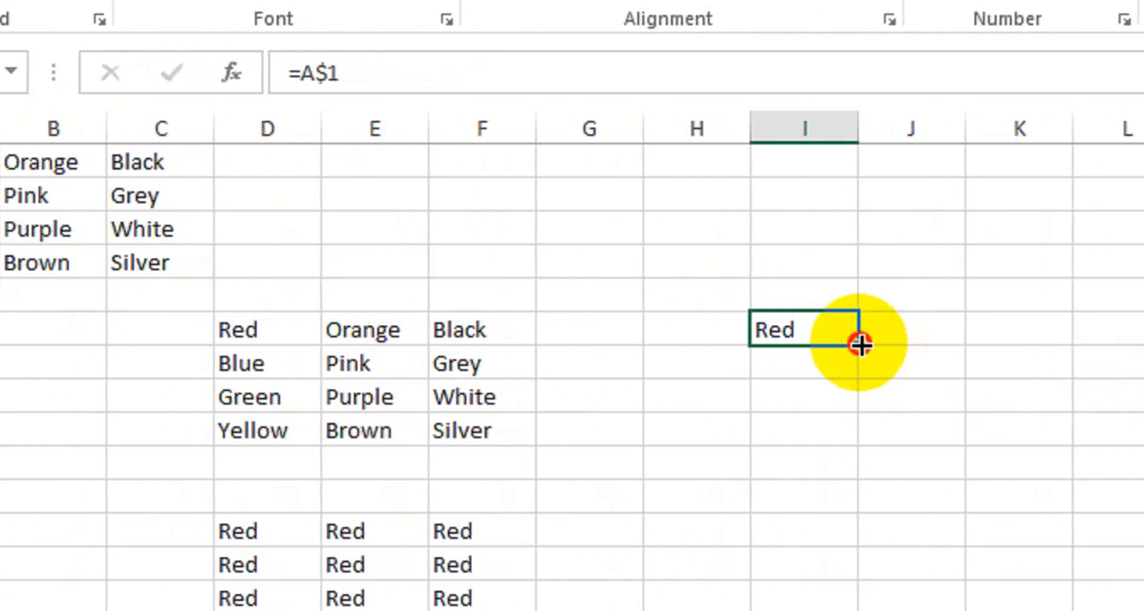
- Fill the formula in I6 down through row 9 and across through column K
drag(860, 344, 861, 447)
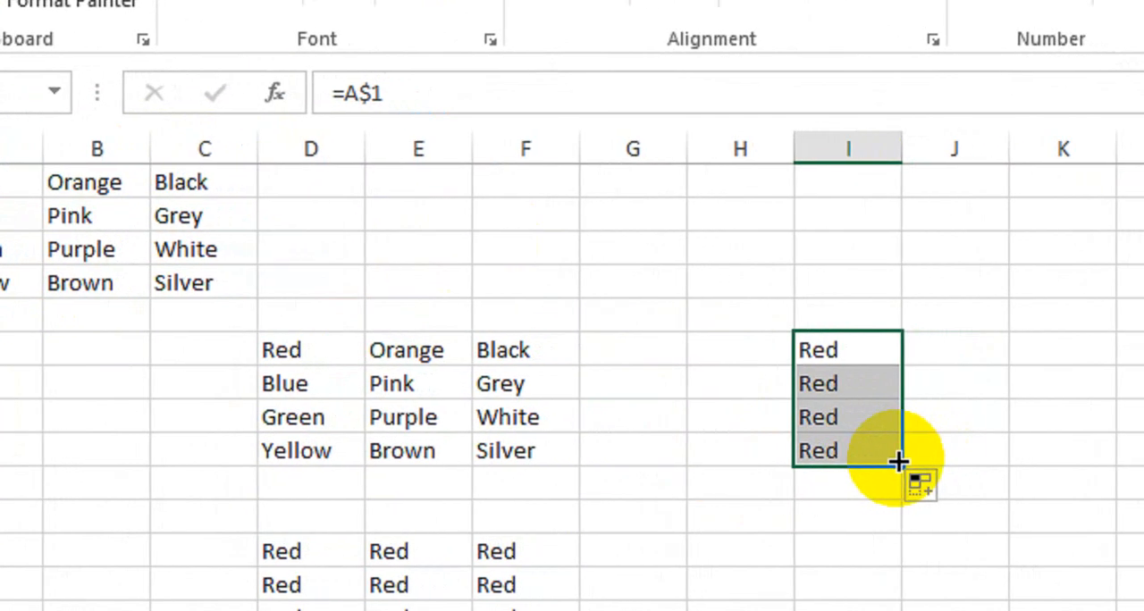
drag(869, 462, 1058, 453)
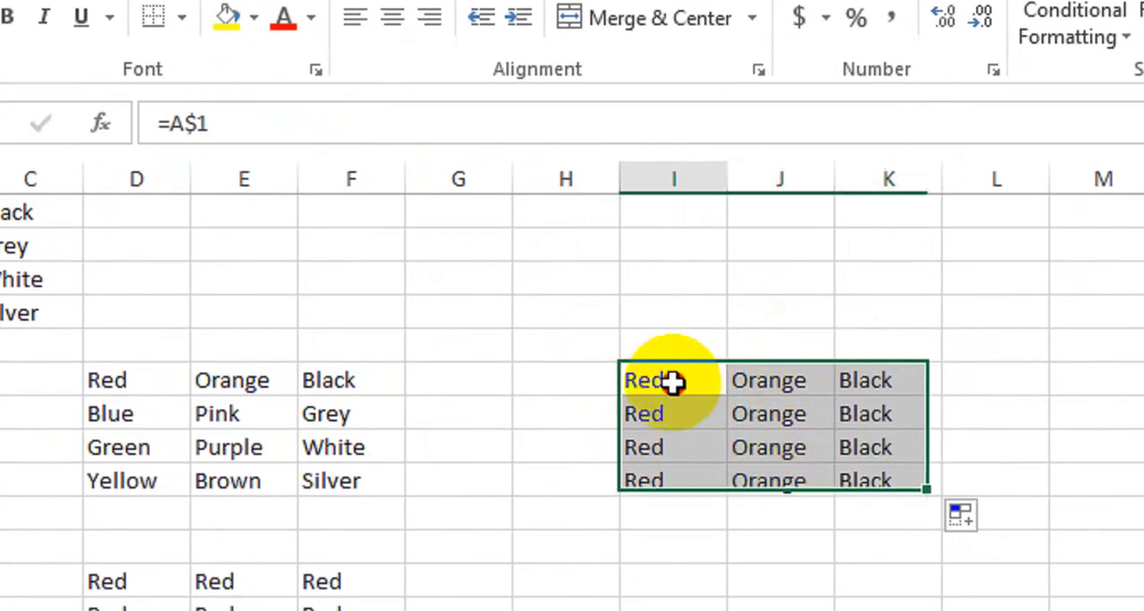
drag(668, 382, 915, 497)
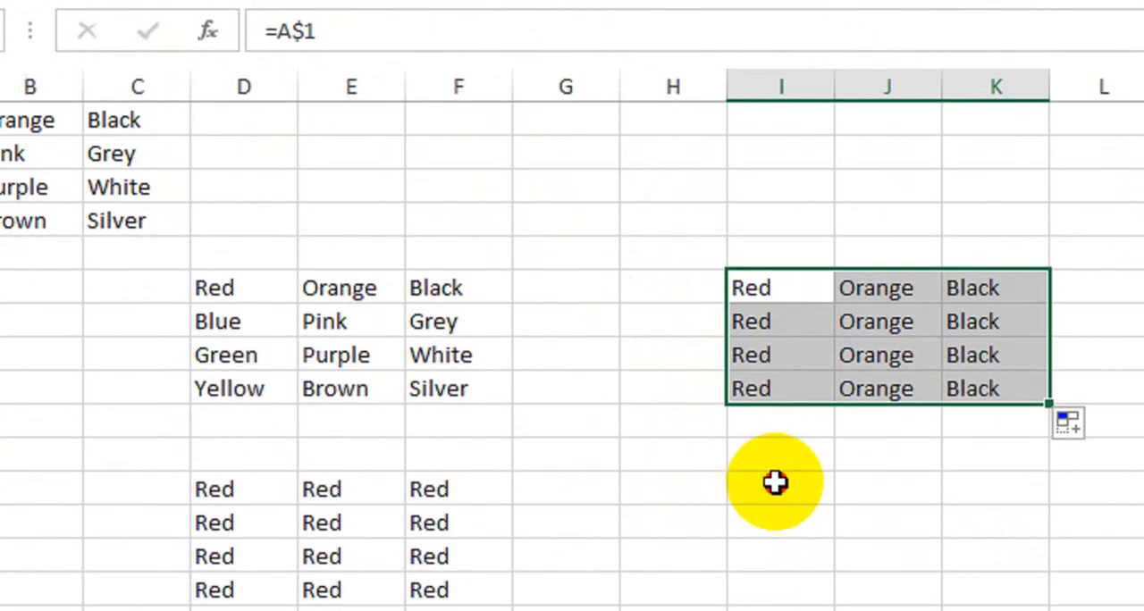
- Enter the mixed reference =$A1 in cell I12, locking only the column
click(796, 596)
text(=)
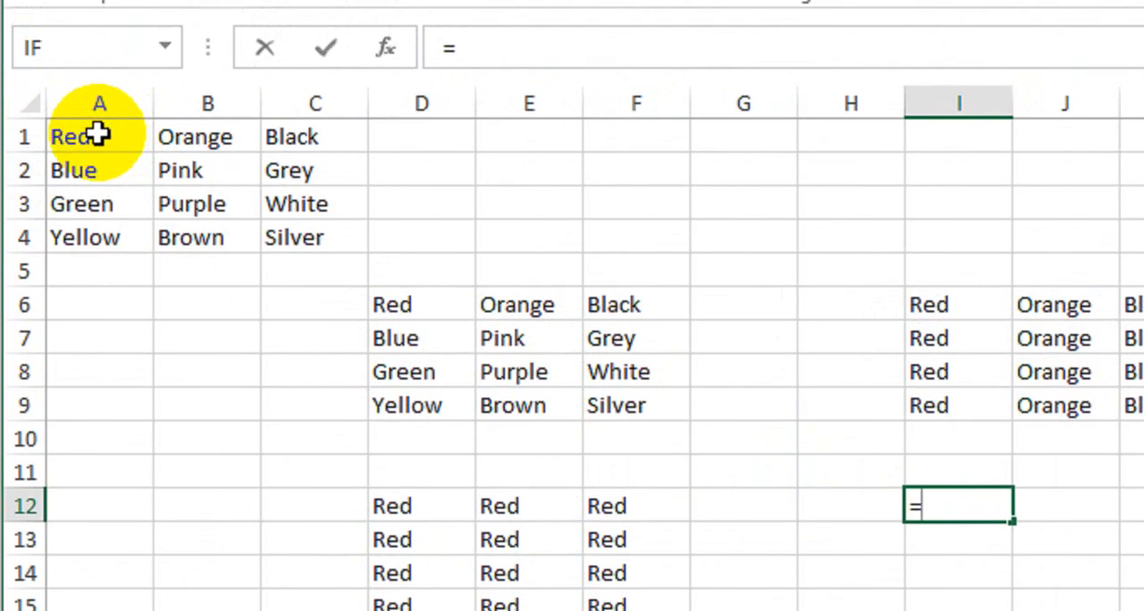
click(10, 73)
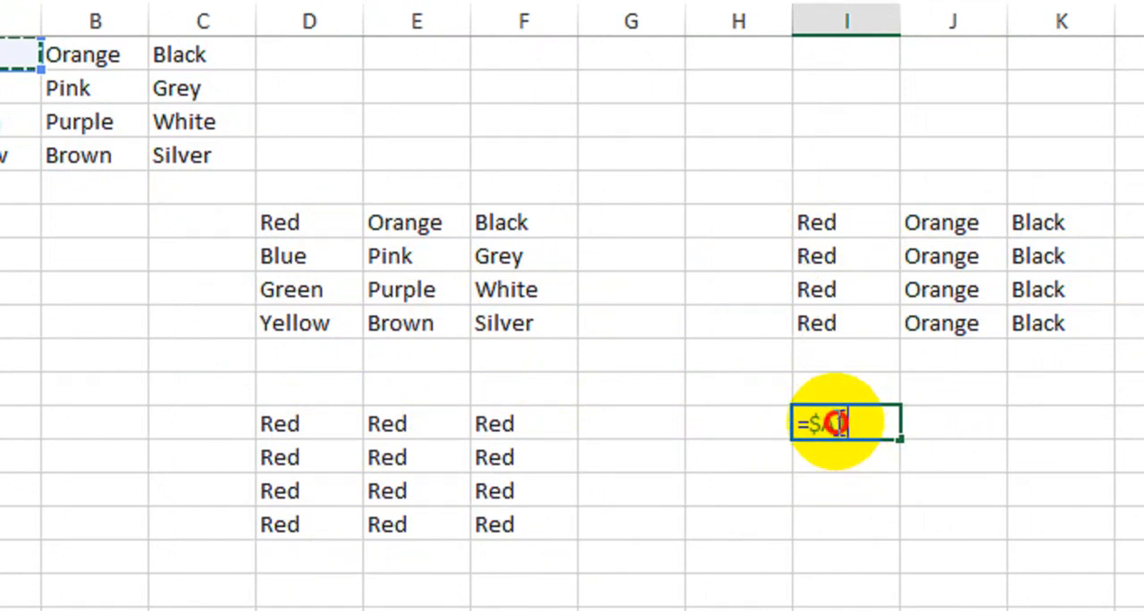
drag(821, 416, 806, 416)
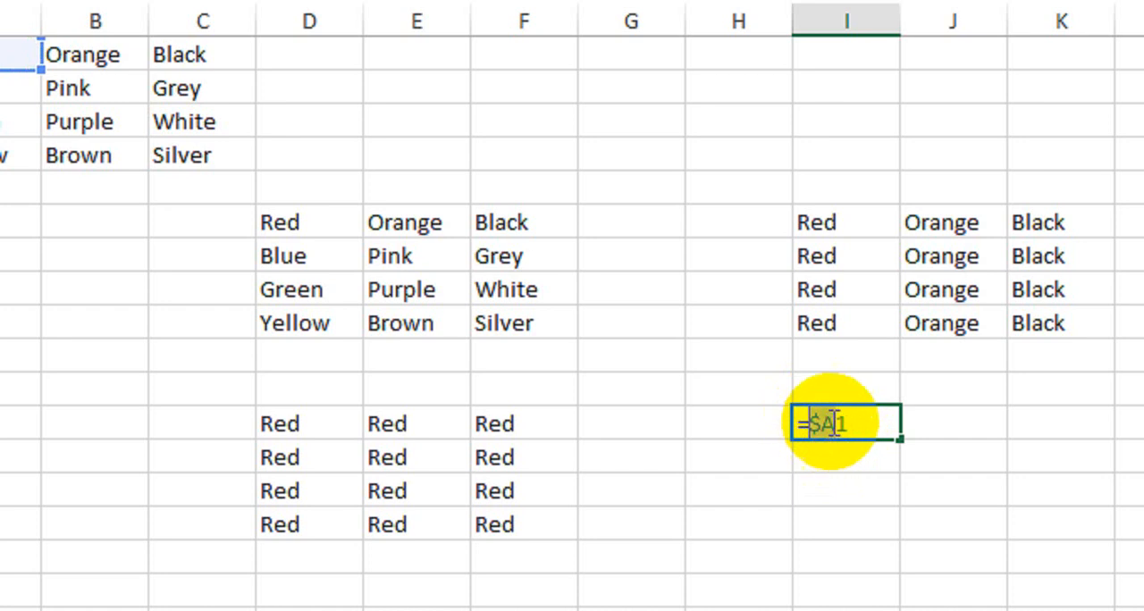
drag(853, 424, 831, 427)
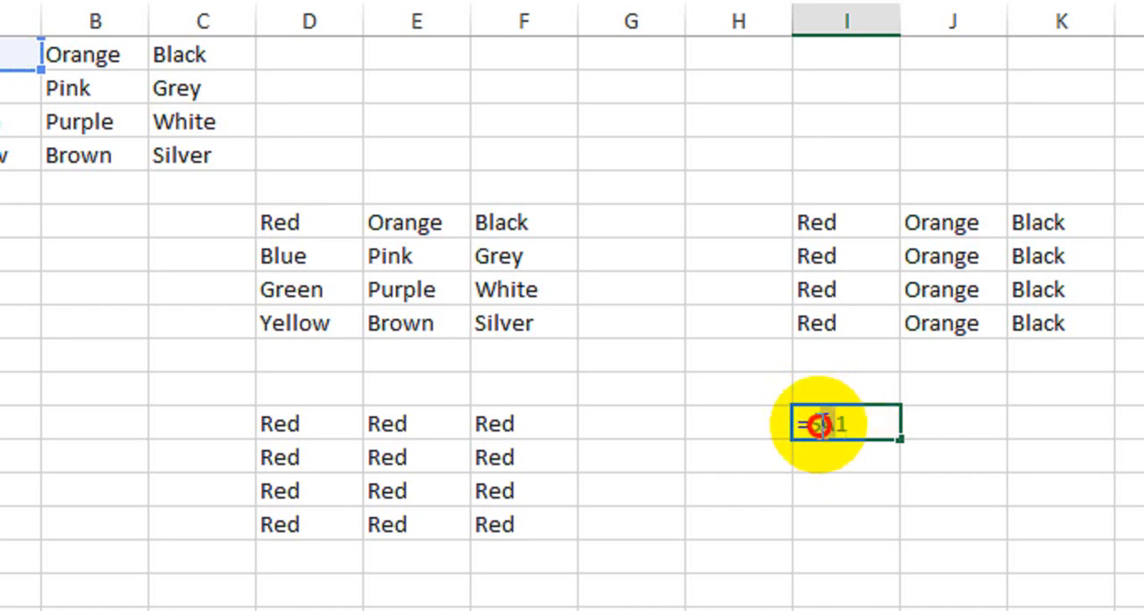
drag(808, 427, 833, 429)
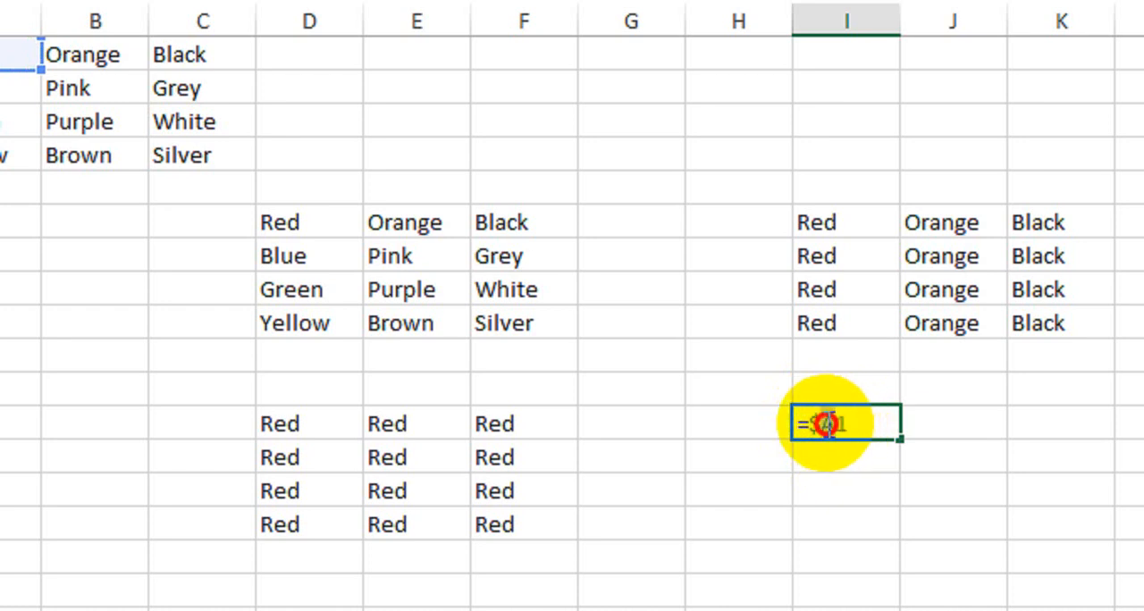
drag(827, 424, 808, 424)
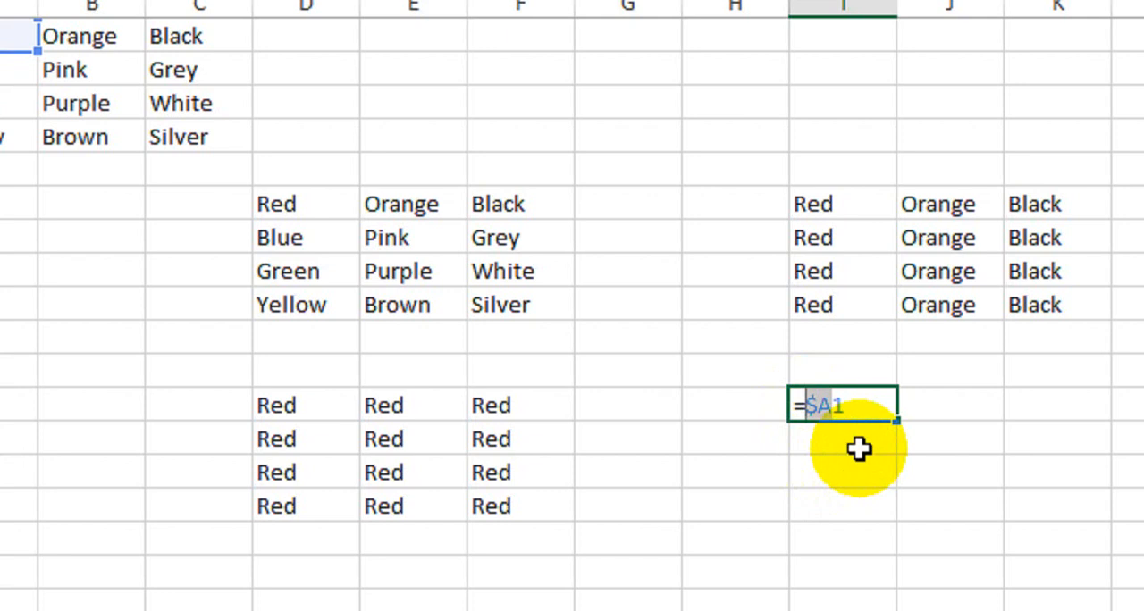
drag(849, 407, 808, 405)
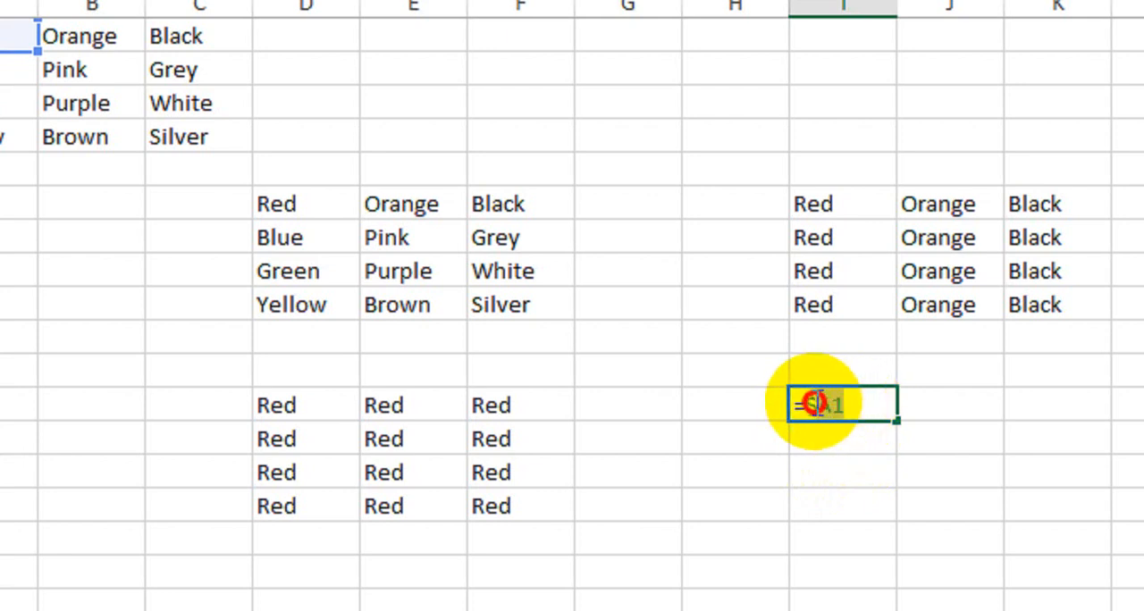
key(F4)
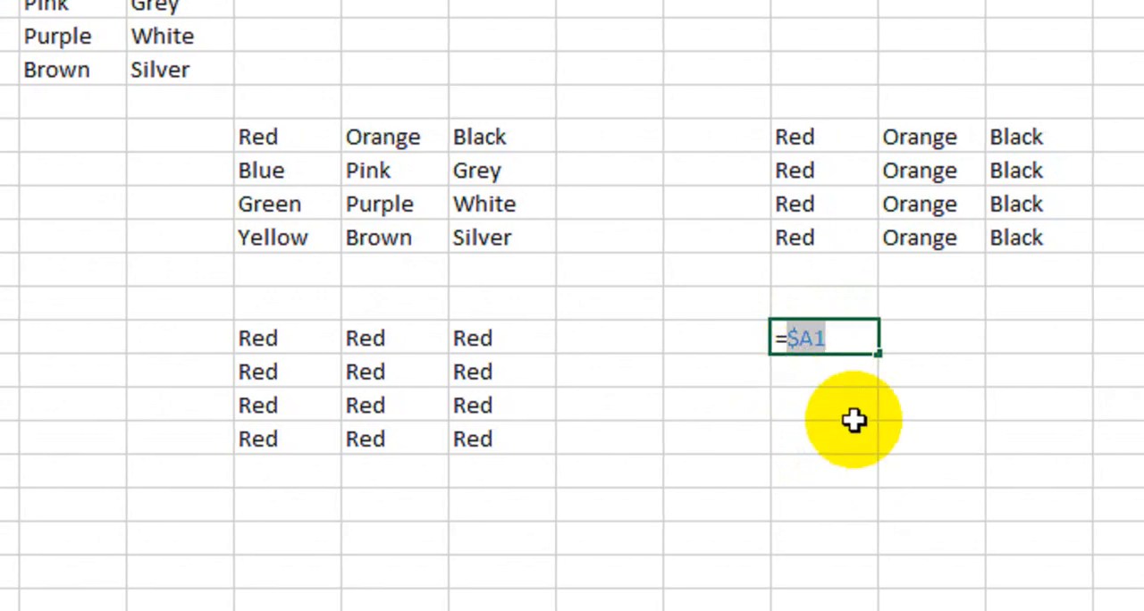
key(Return)
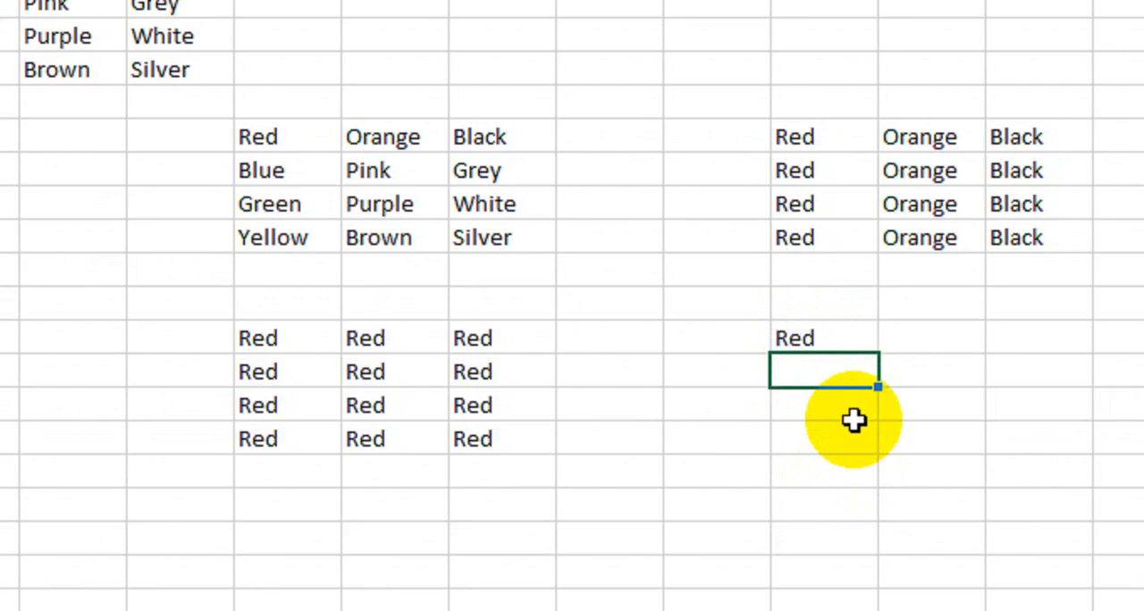
- Fill the formula in I12 down through row 15 and across through column K
click(838, 344)
drag(971, 444, 972, 540)
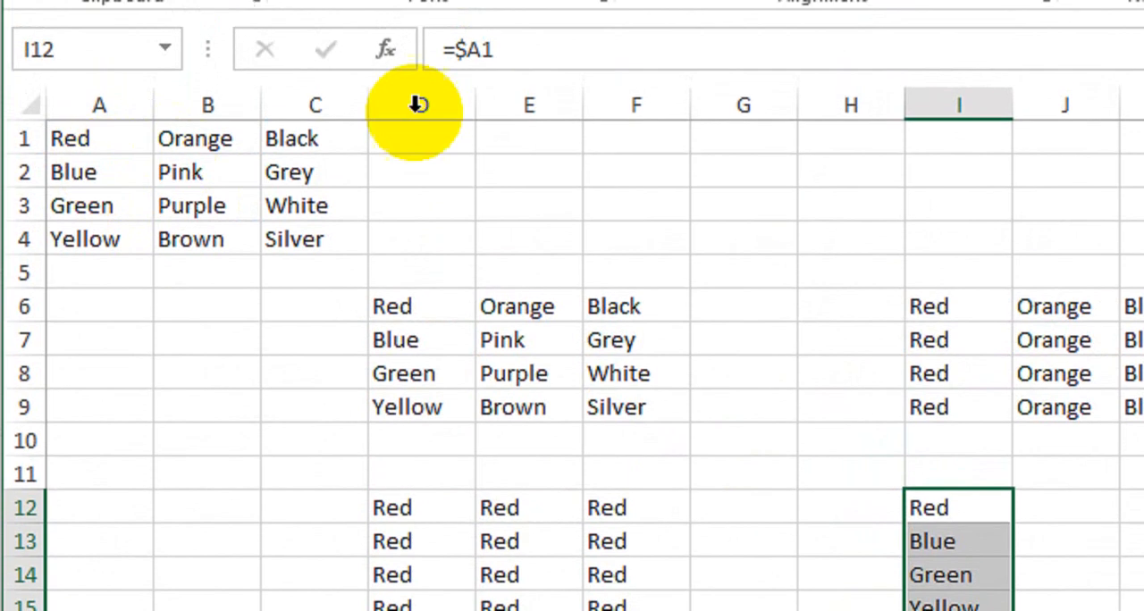
drag(494, 50, 483, 52)
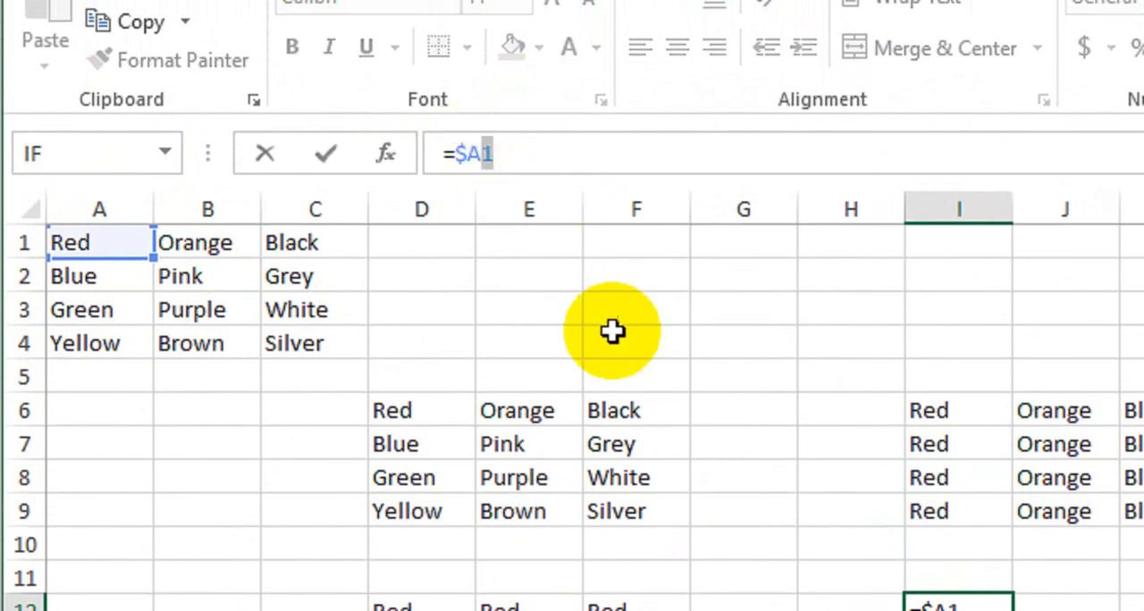
key(Return)
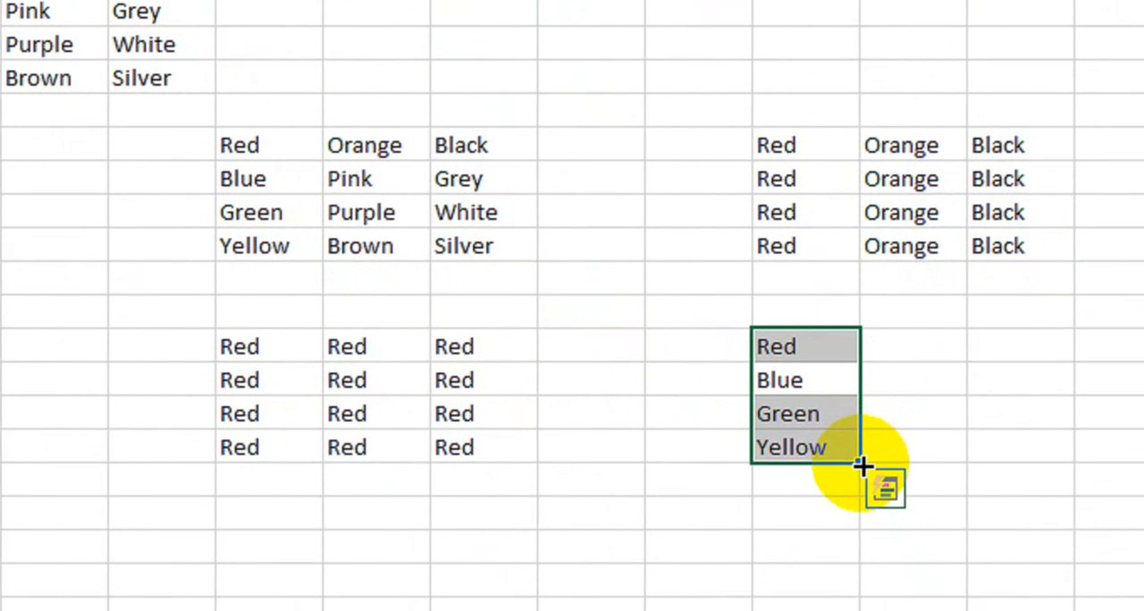
drag(860, 466, 1036, 456)
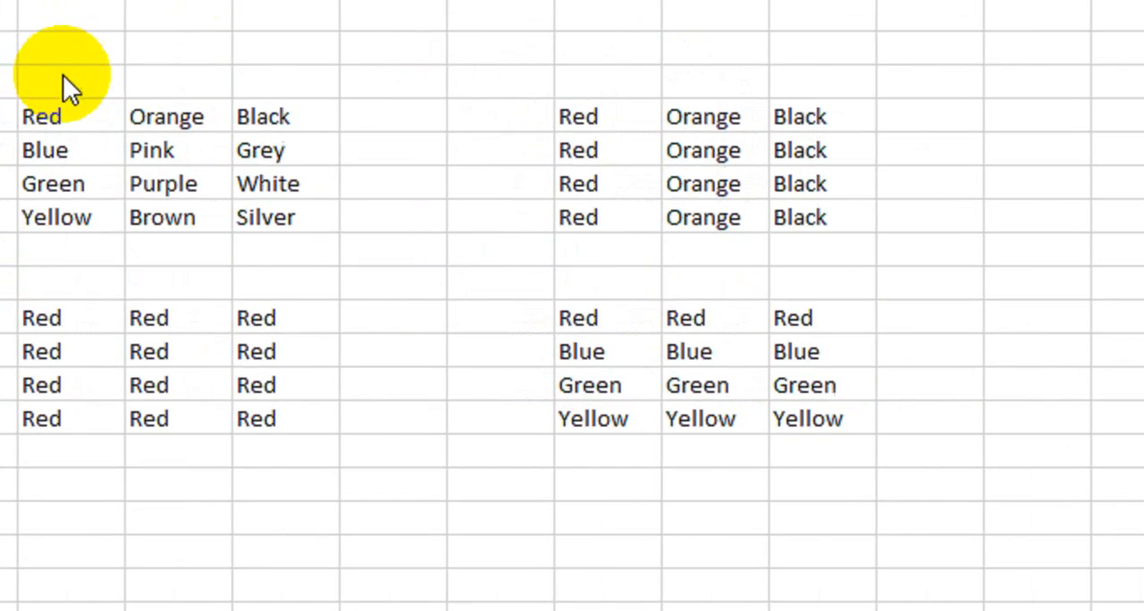
- Compare the relative and absolute reference blocks in D6:F15 with the mixed reference blocks in I6:K15
click(624, 345)
key(ctrl+a)
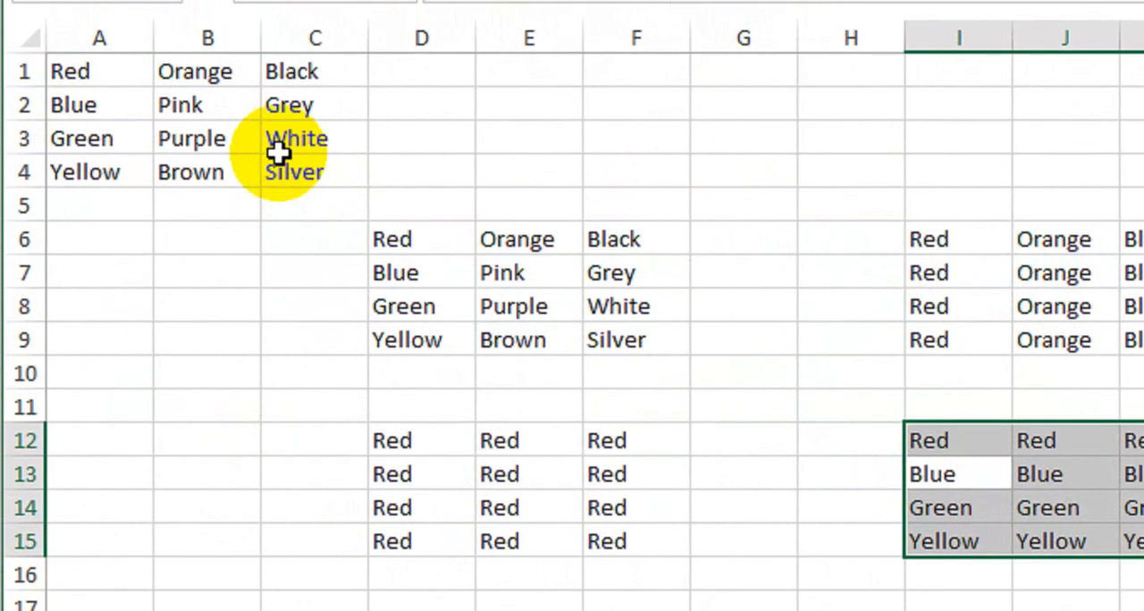
click(792, 466)
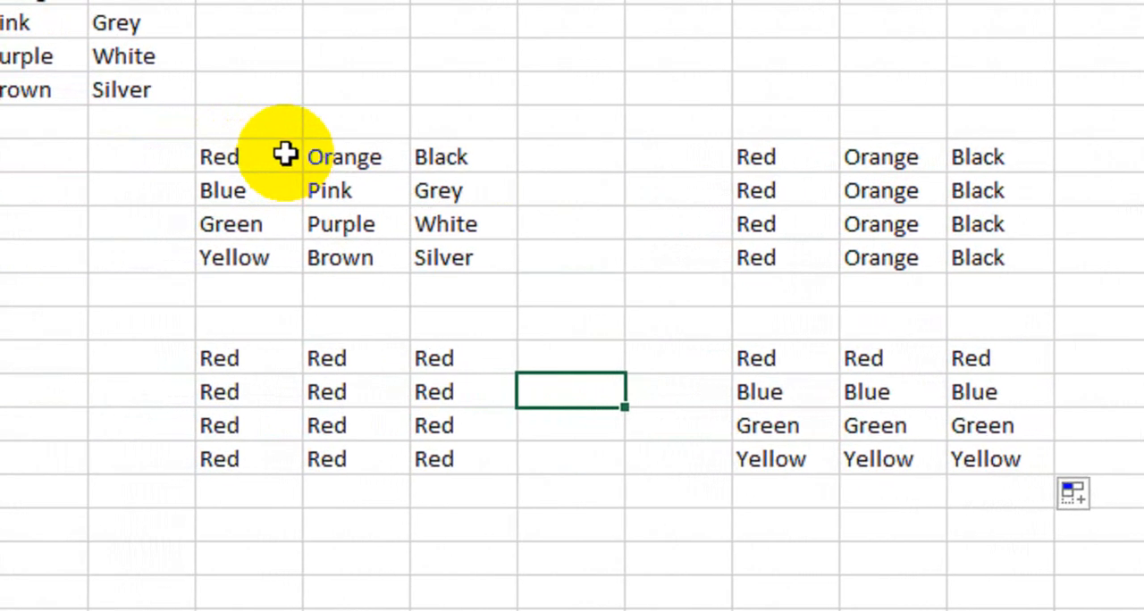
click(1128, 292)
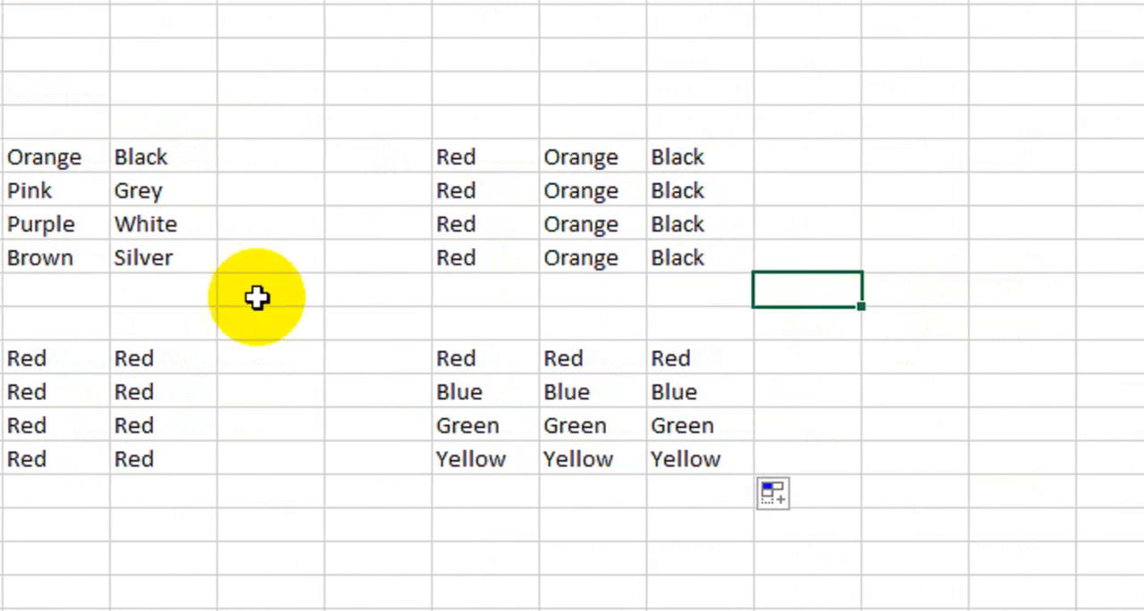
drag(143, 171, 447, 454)
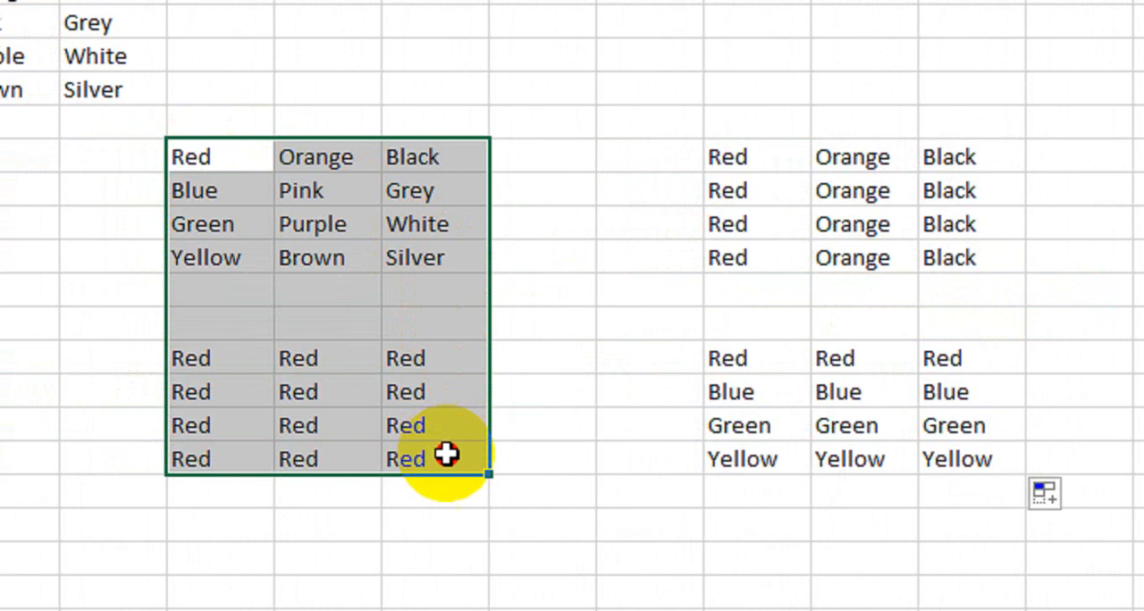
drag(733, 159, 858, 438)
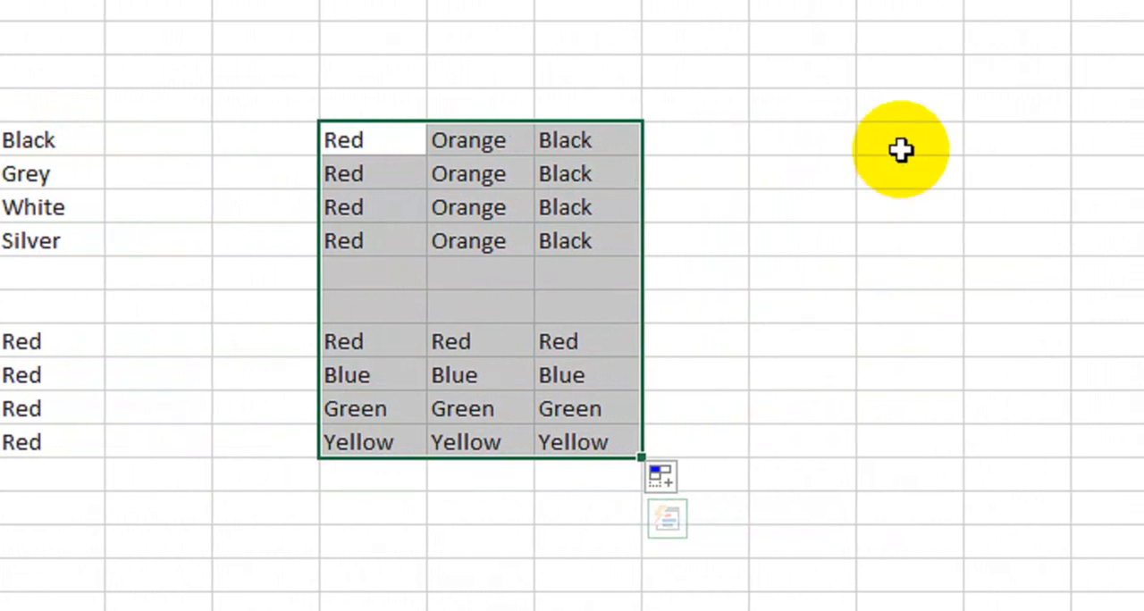
- Enter the numbers 2, 5, 6, 8 and 9 in cells N6:N10 and the number 2 in cell P3
click(1023, 143)
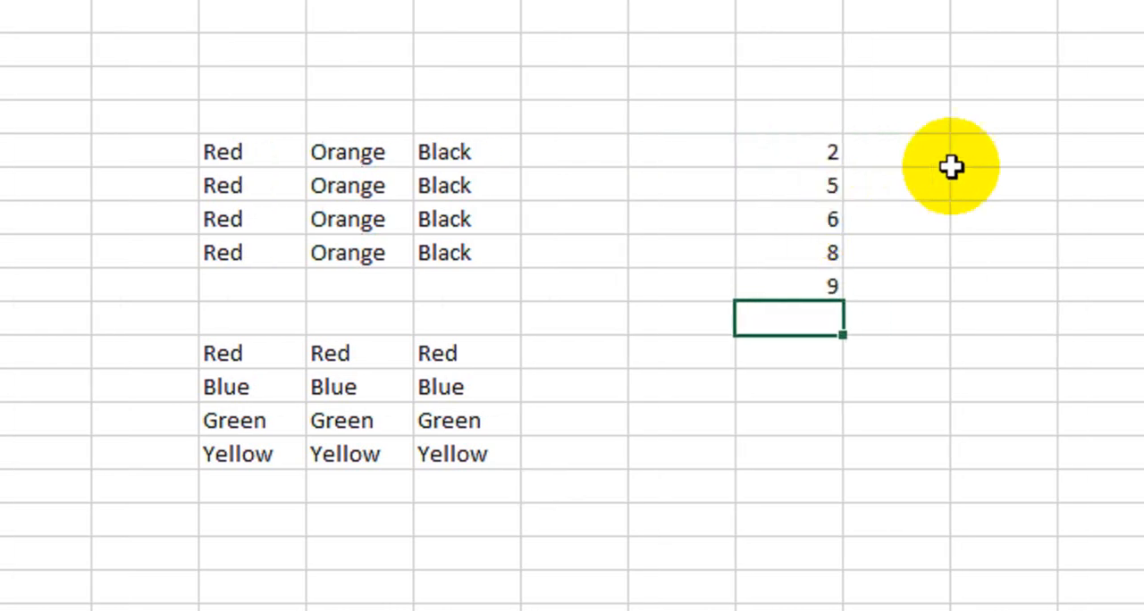
click(1039, 52)
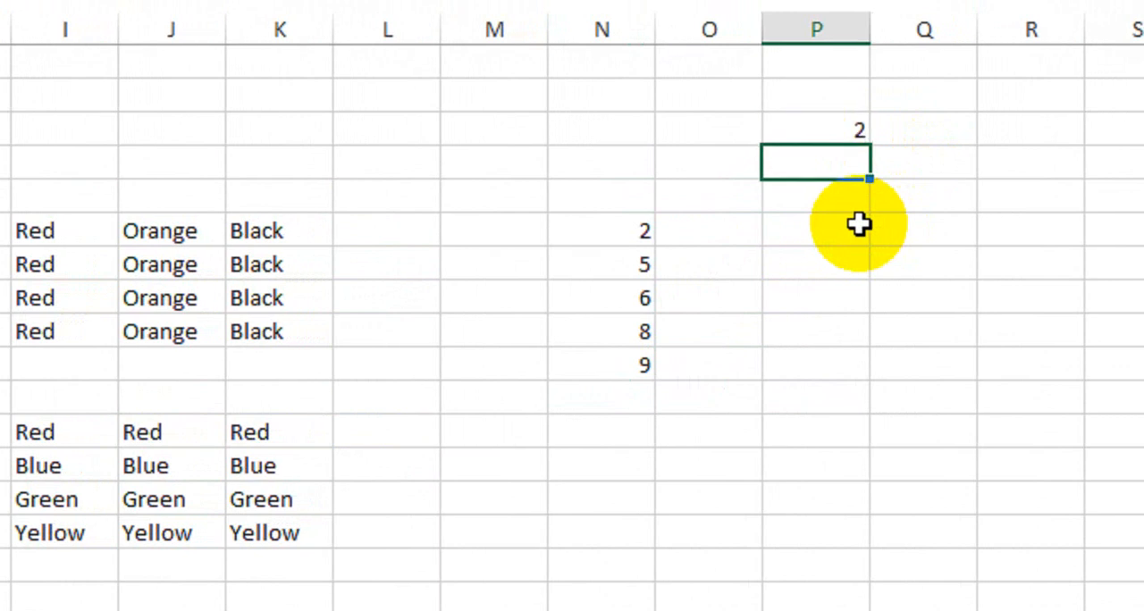
click(788, 134)
drag(620, 234, 620, 266)
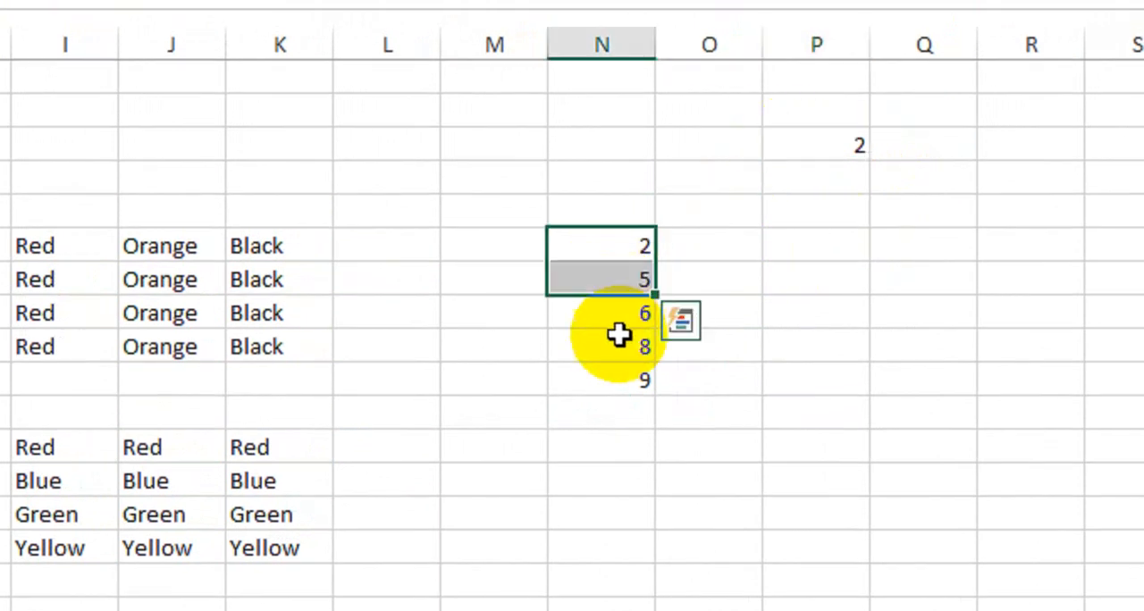
click(779, 281)
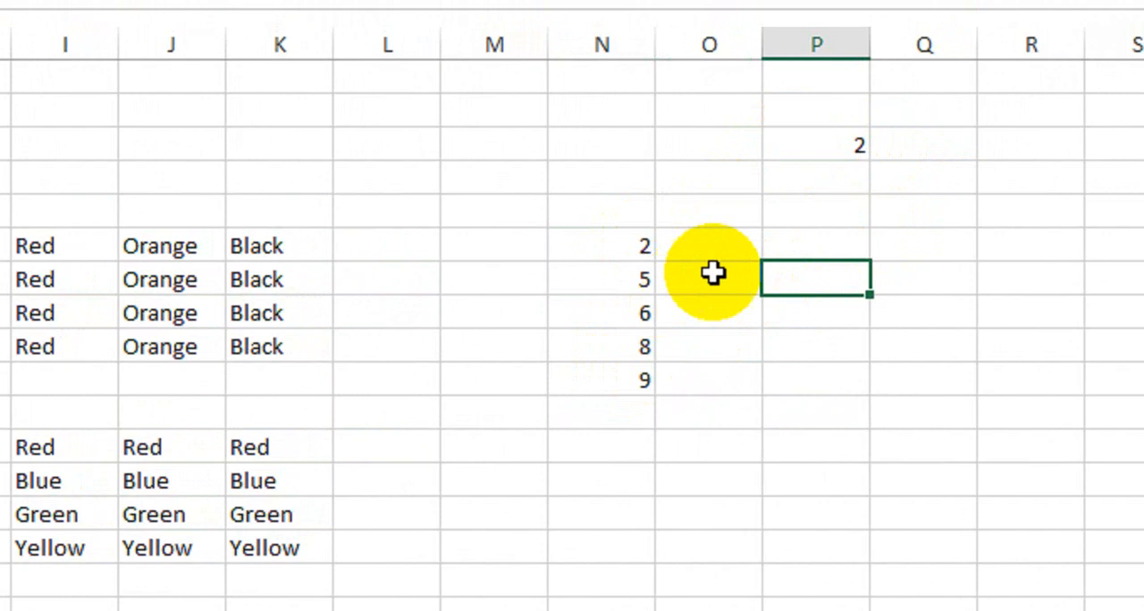
- Enter the relative formula =N6+P3 in cell O6 and fill it down through cell O10
click(740, 249)
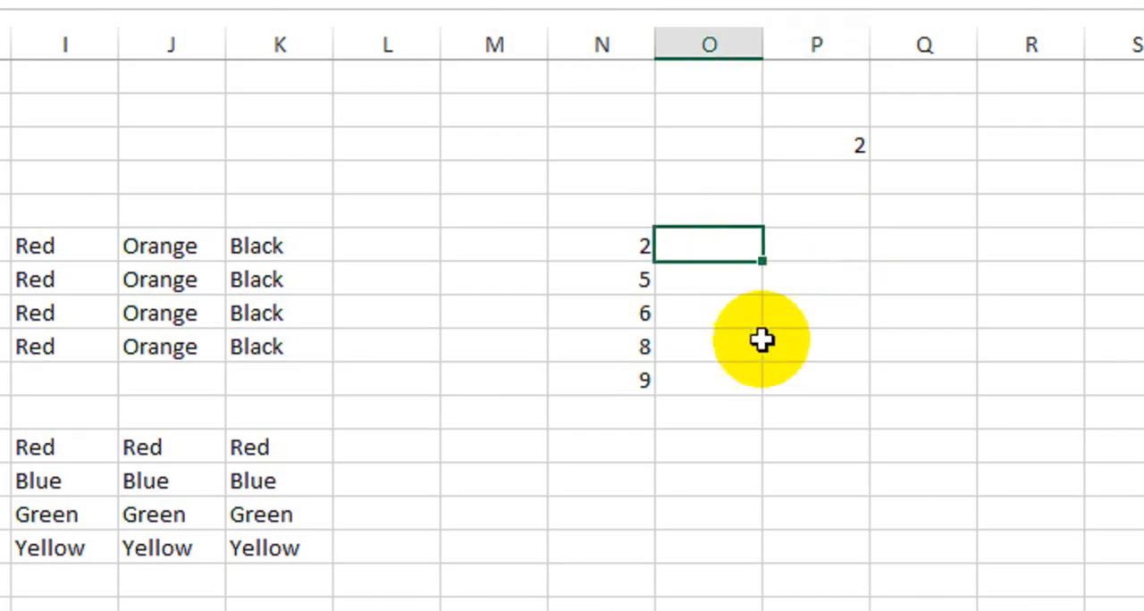
text(=)
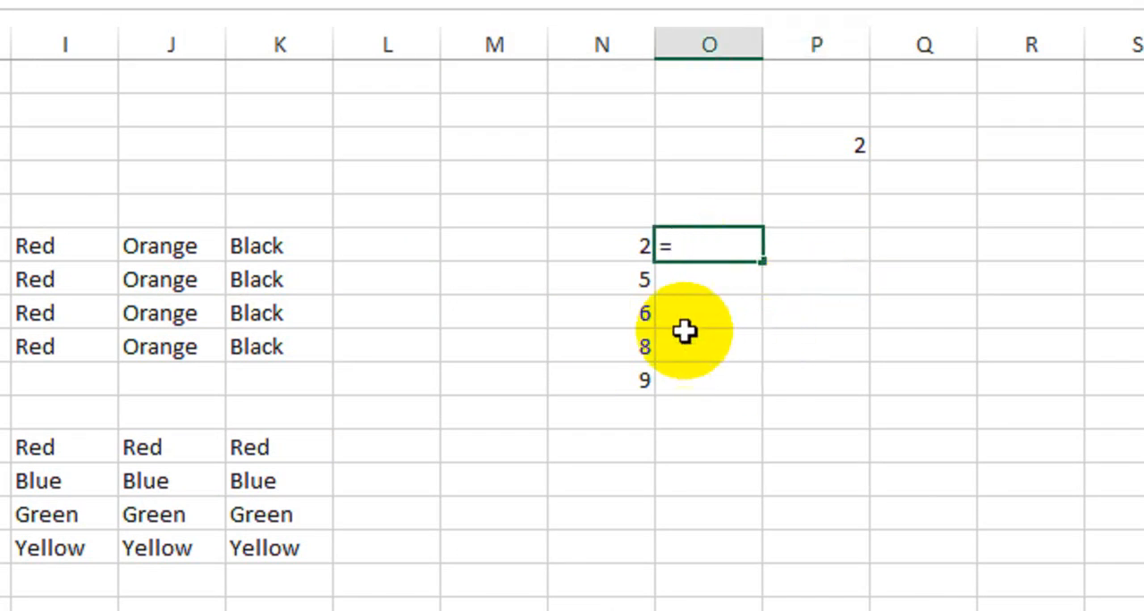
click(593, 250)
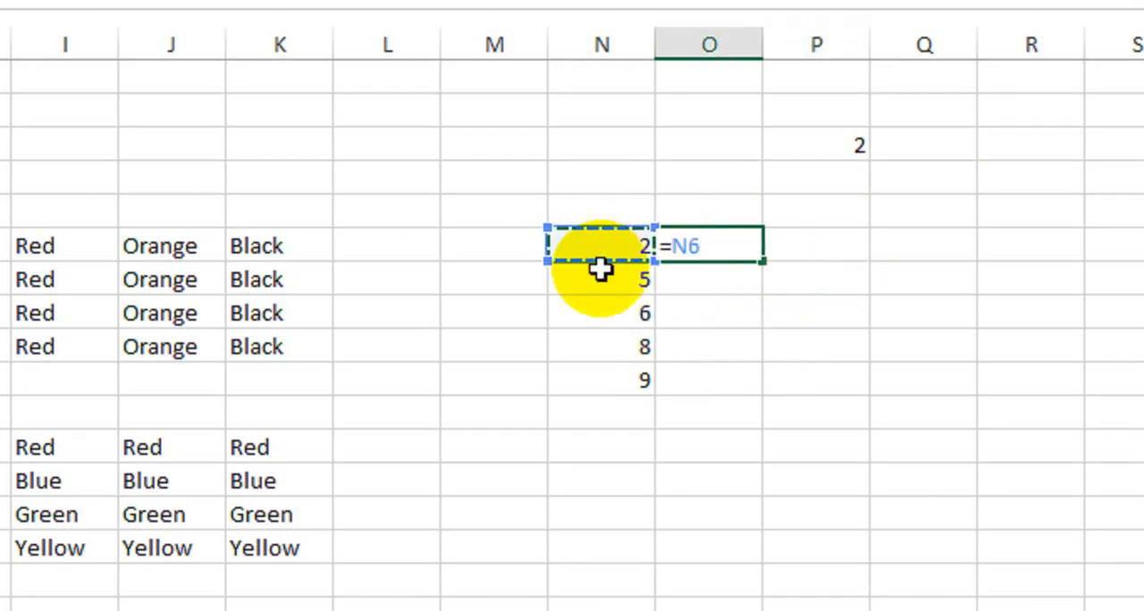
text(+)
click(828, 144)
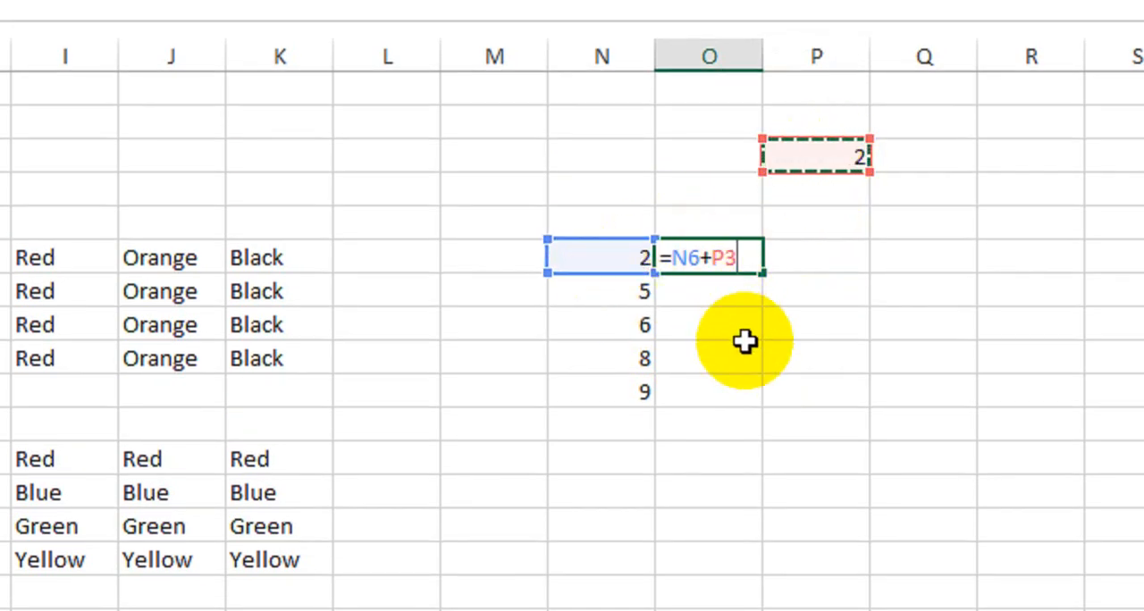
key(Return)
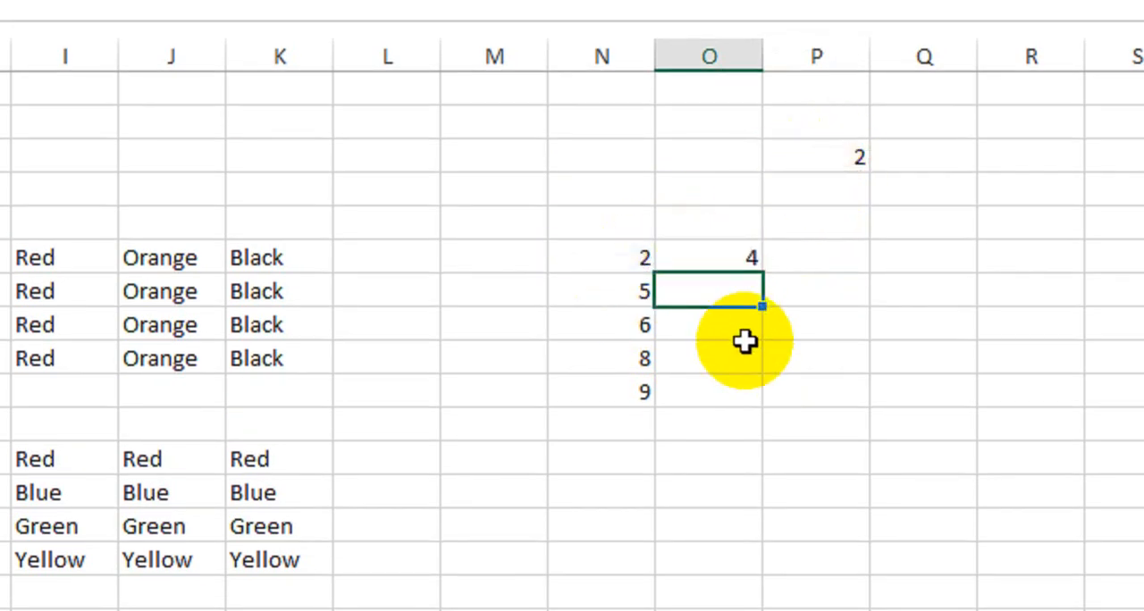
click(742, 265)
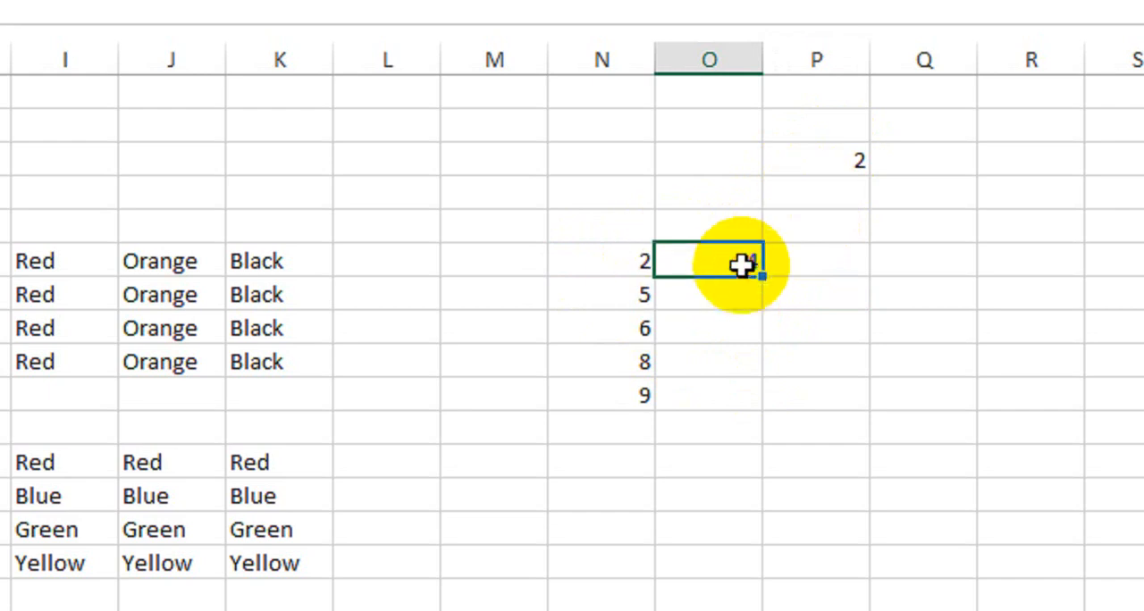
drag(759, 280, 759, 409)
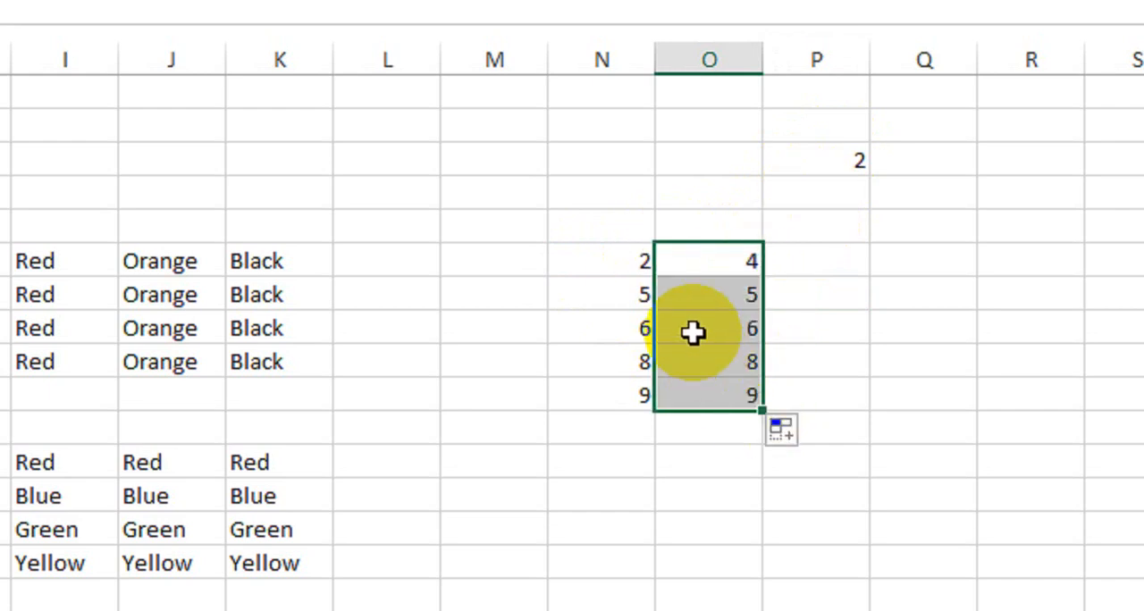
- Examine which cells the filled formulas in O7:O10 refer to
double_click(743, 292)
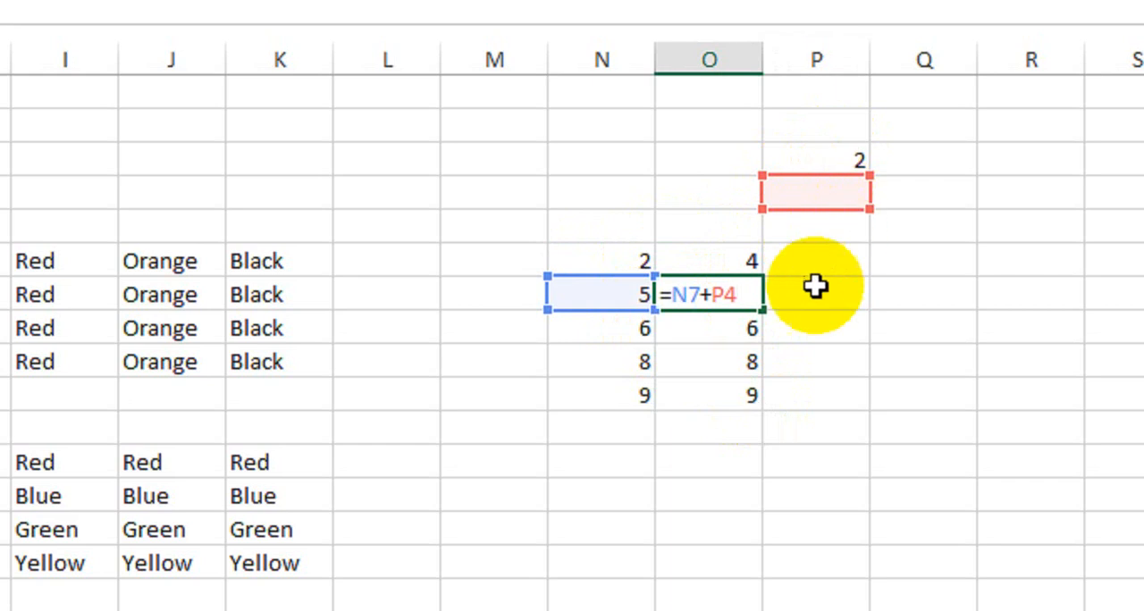
click(744, 319)
double_click(745, 319)
click(751, 365)
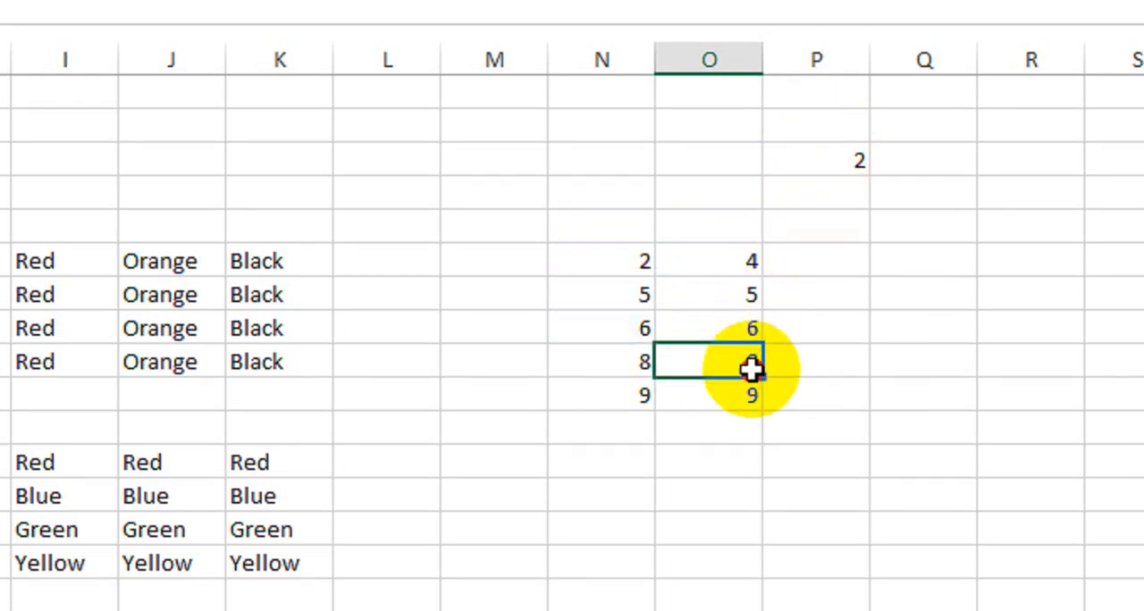
double_click(750, 365)
click(742, 393)
double_click(742, 393)
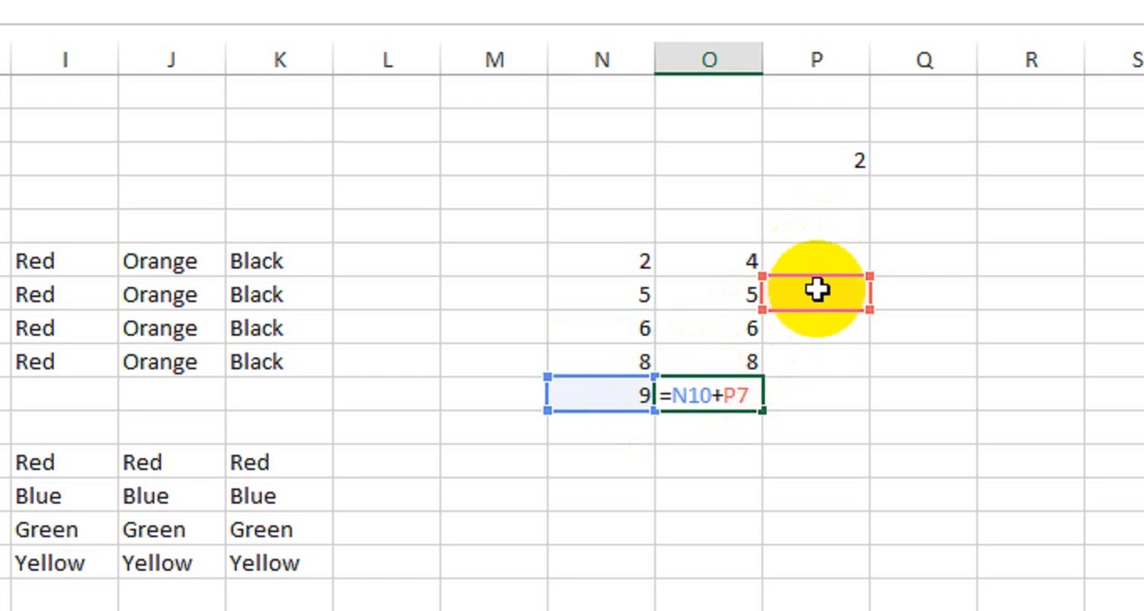
key(Return)
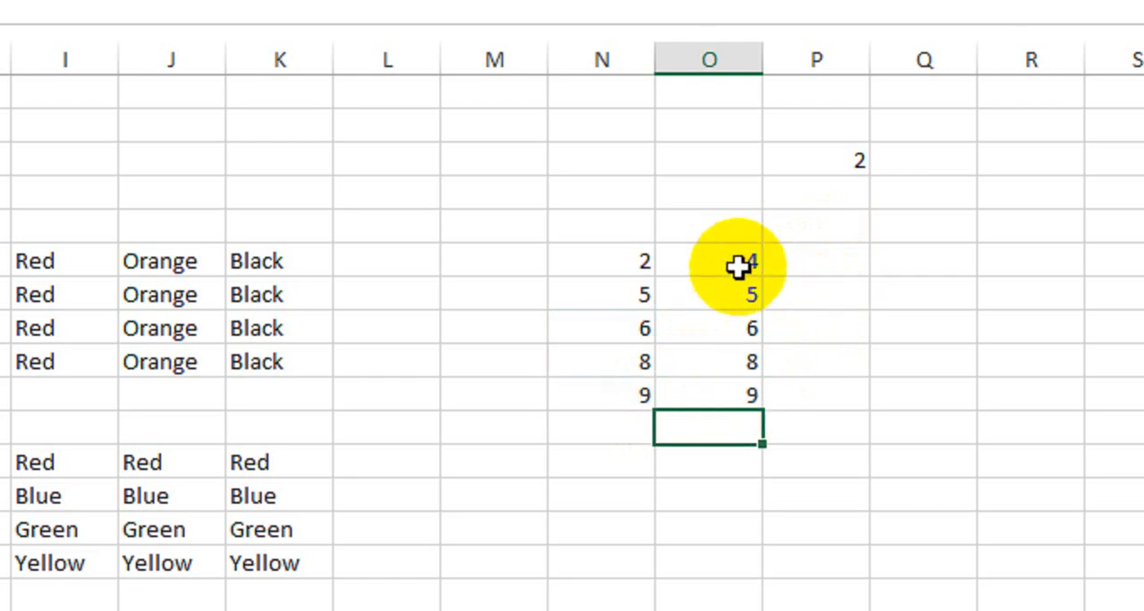
- Clear the results in O6:O10 and enter the formula =N6+$P$3 with an absolute reference in cell O6
drag(738, 265, 730, 394)
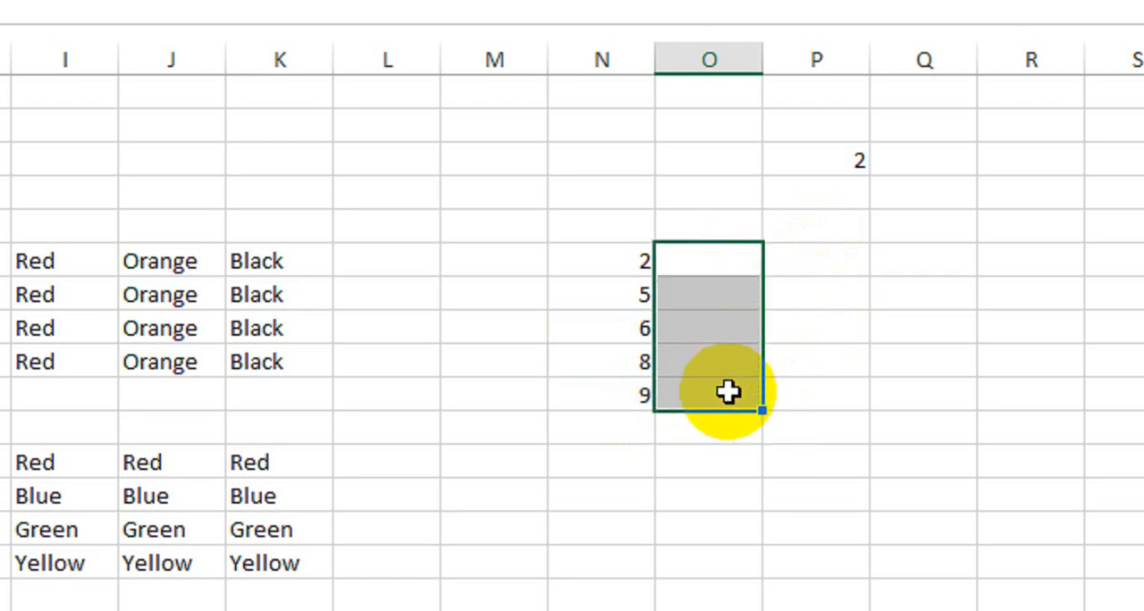
click(722, 259)
text(=)
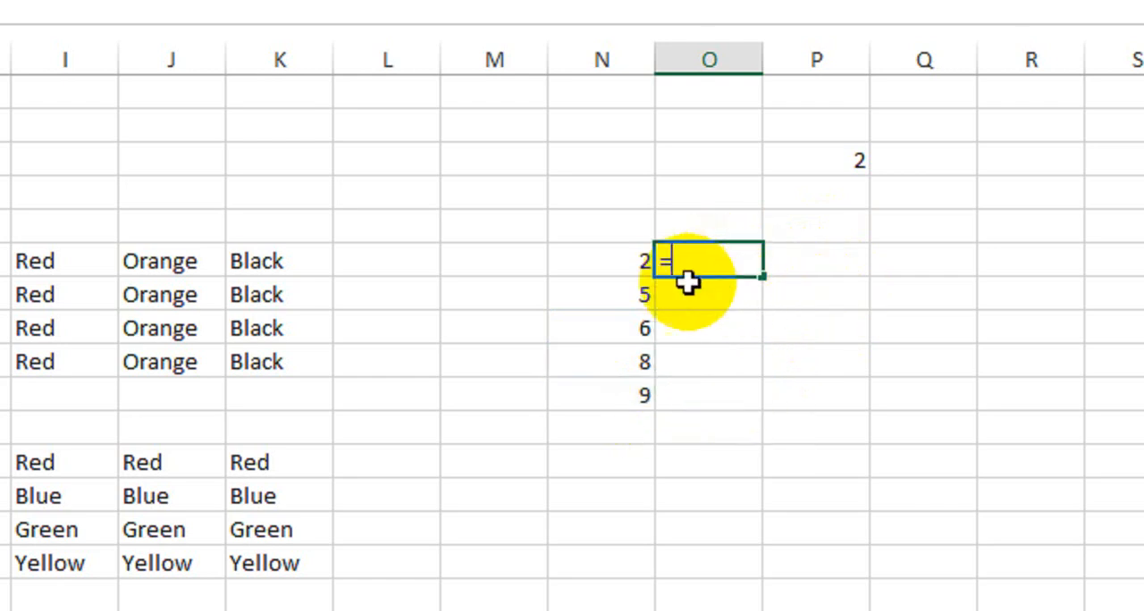
click(620, 267)
text(+)
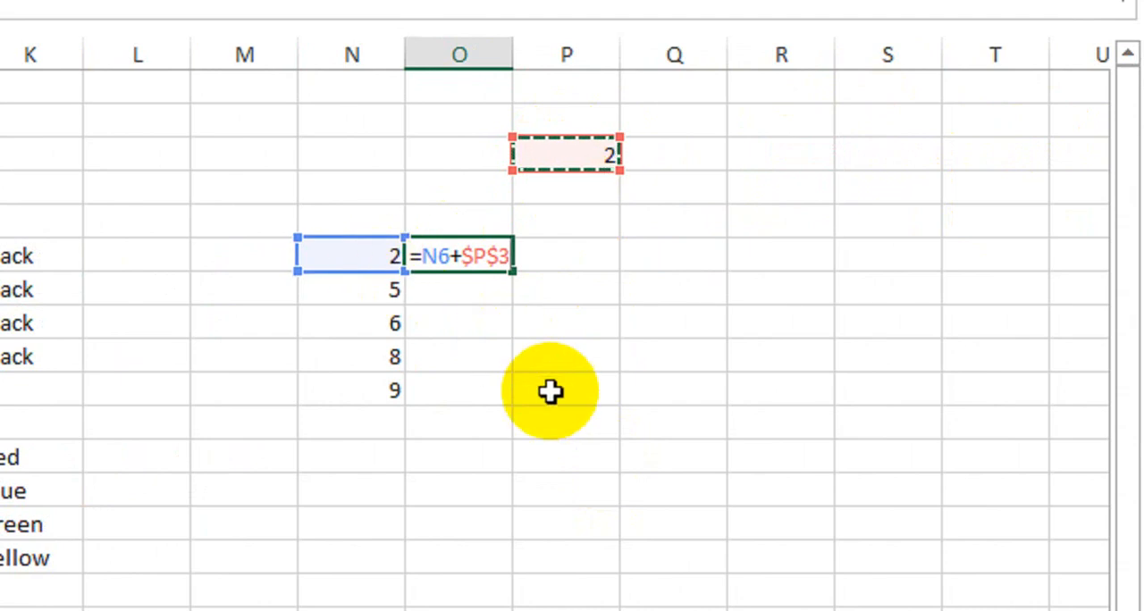
key(Return)
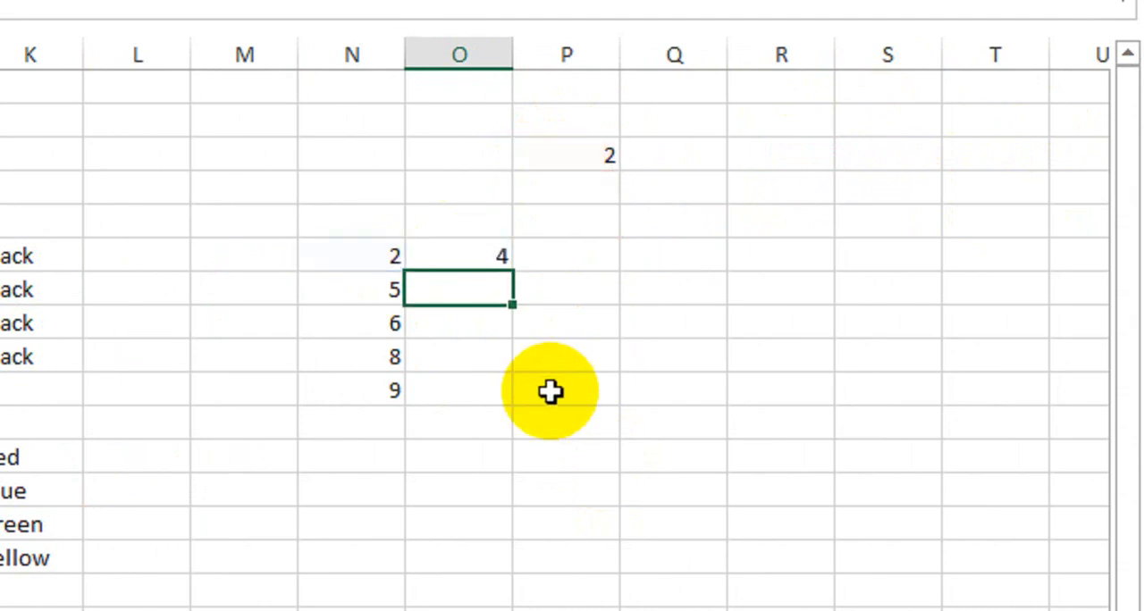
- Fill the absolute-reference formula from cell O6 down through cell O10
click(450, 267)
key(Delete)
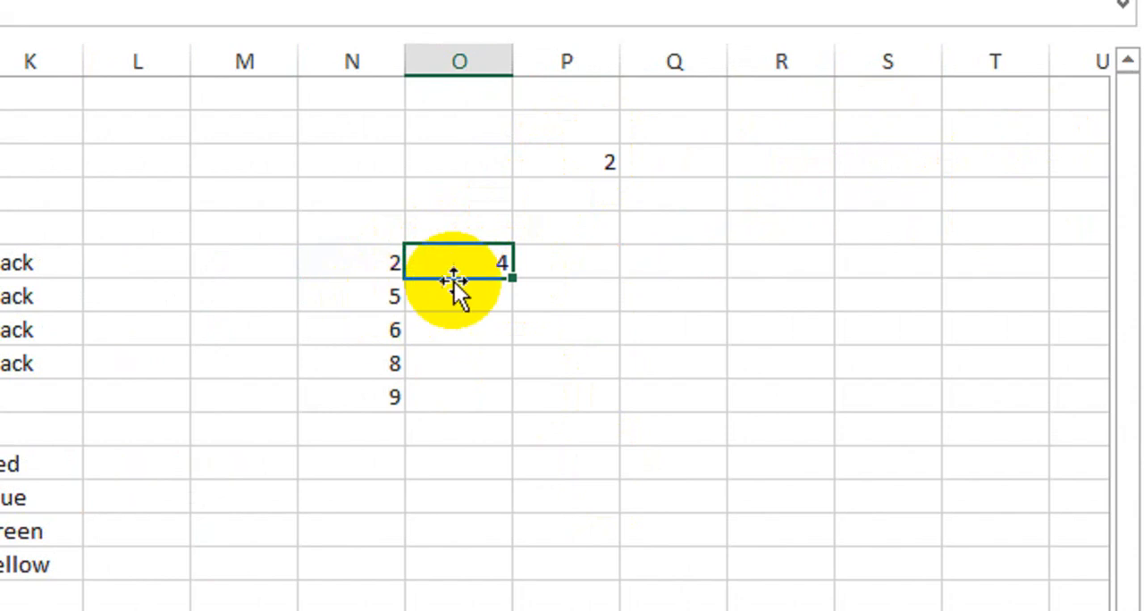
drag(511, 279, 507, 407)
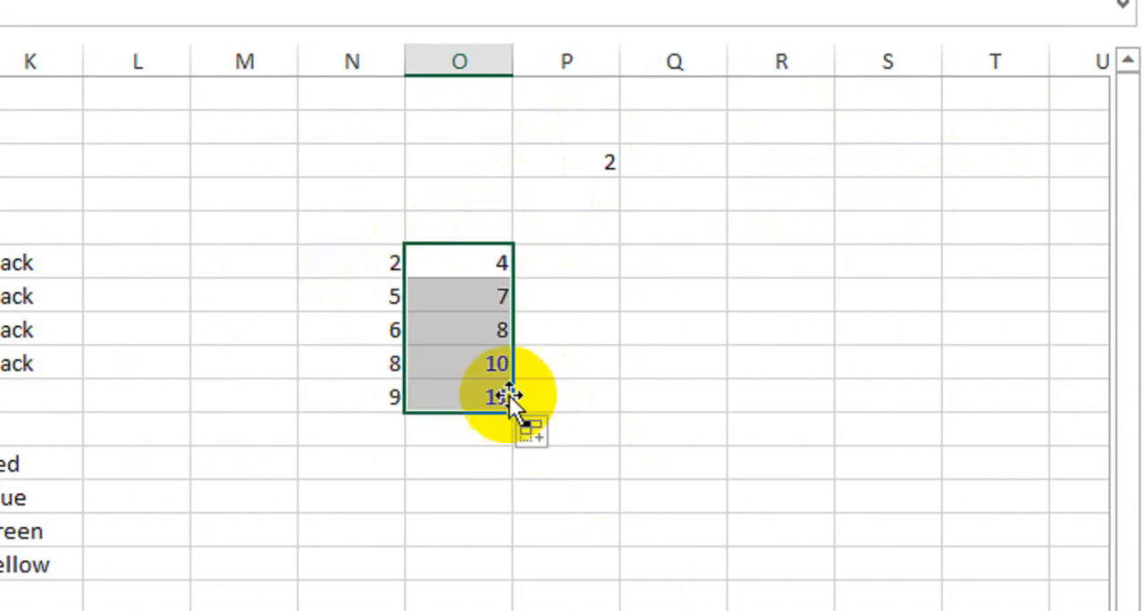
- Compare the numbers in N8:N10 and the fixed number in P3 with the results in O8:O10
click(373, 331)
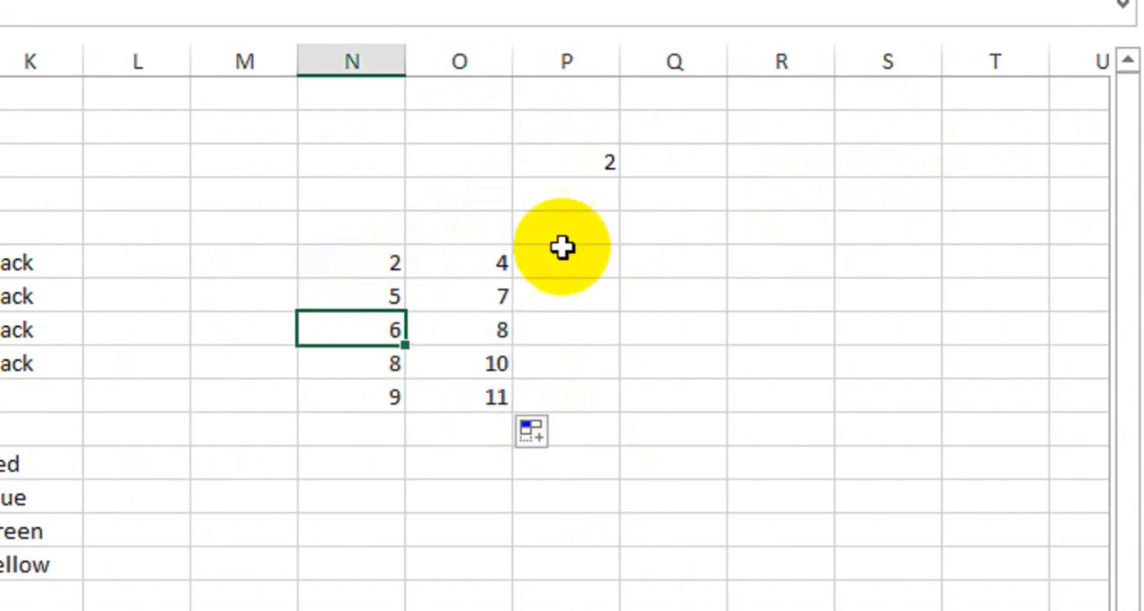
click(503, 326)
click(372, 367)
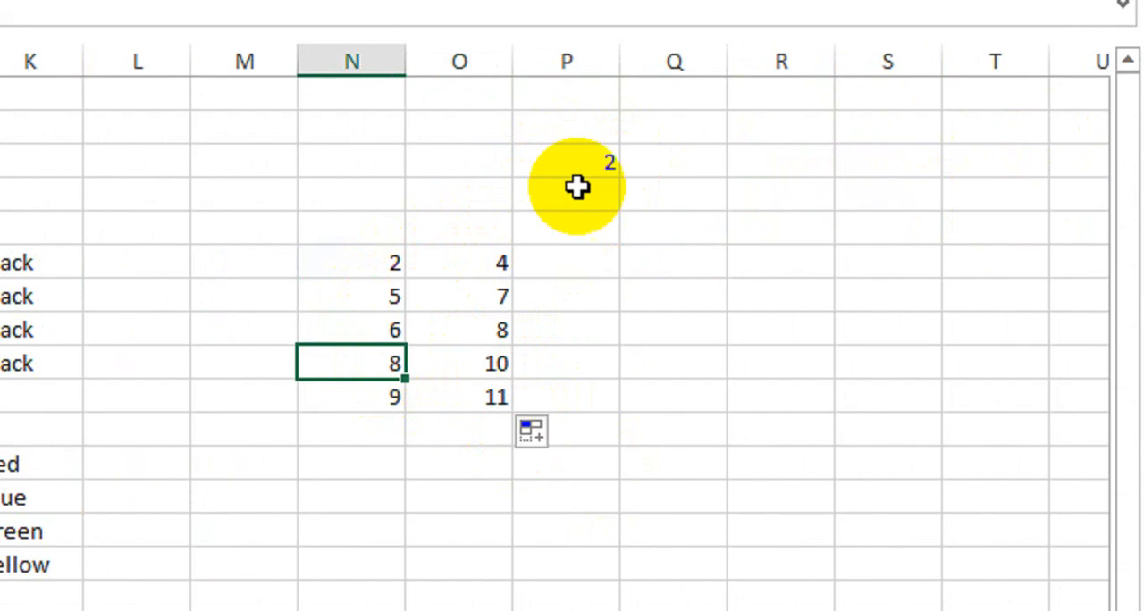
click(483, 367)
click(394, 399)
key(Delete)
key(ctrl+z)
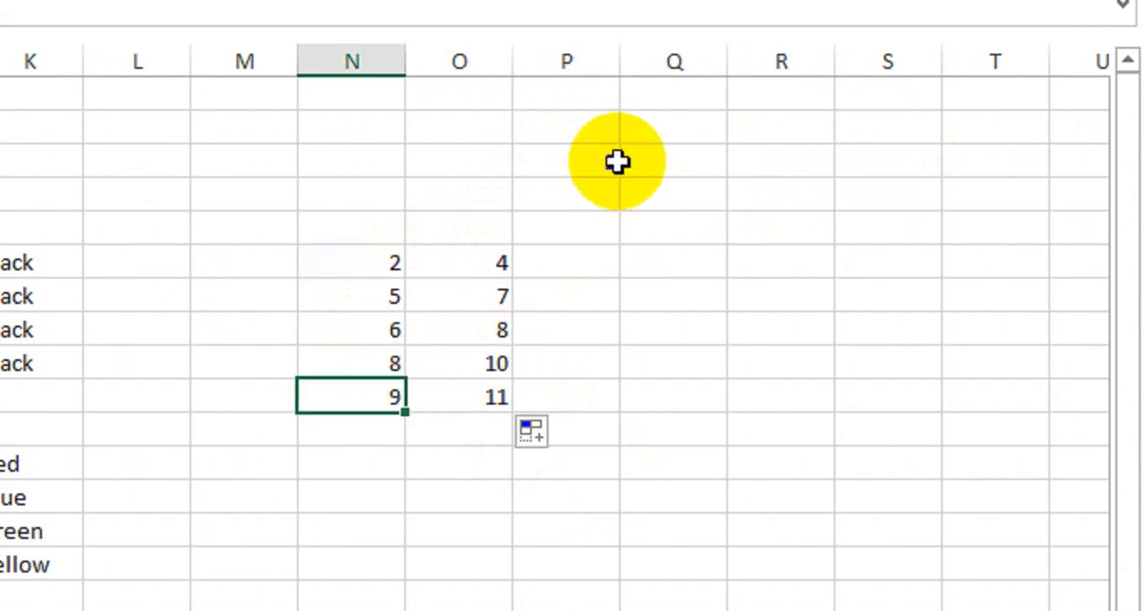
click(485, 399)
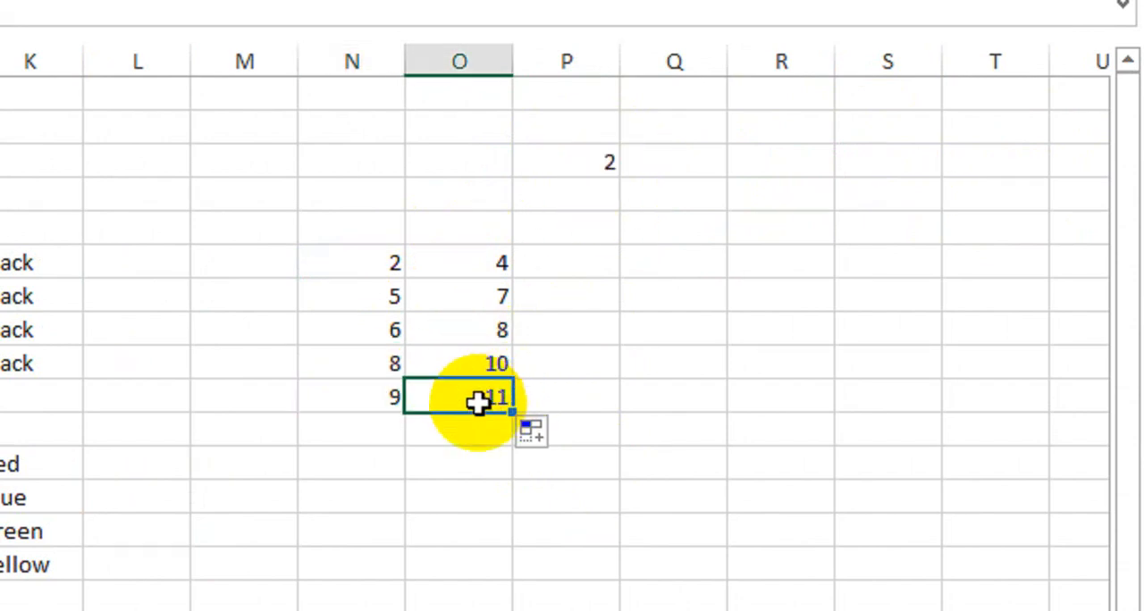
- Inspect the formulas in O7:O10 one by one for their row reference and their fixed reference to P3
double_click(477, 293)
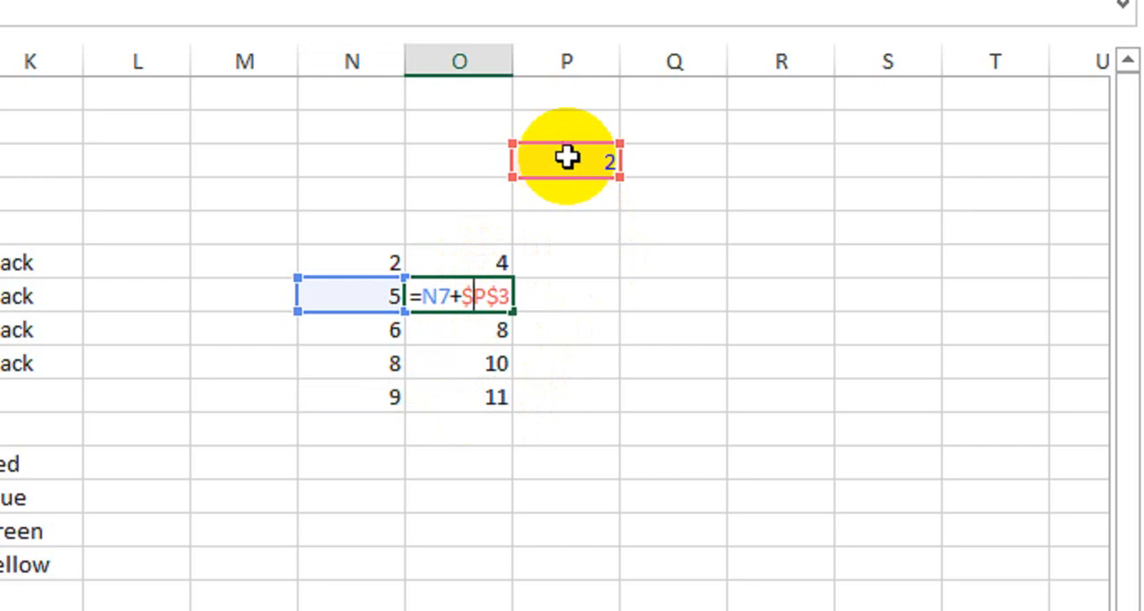
key(Return)
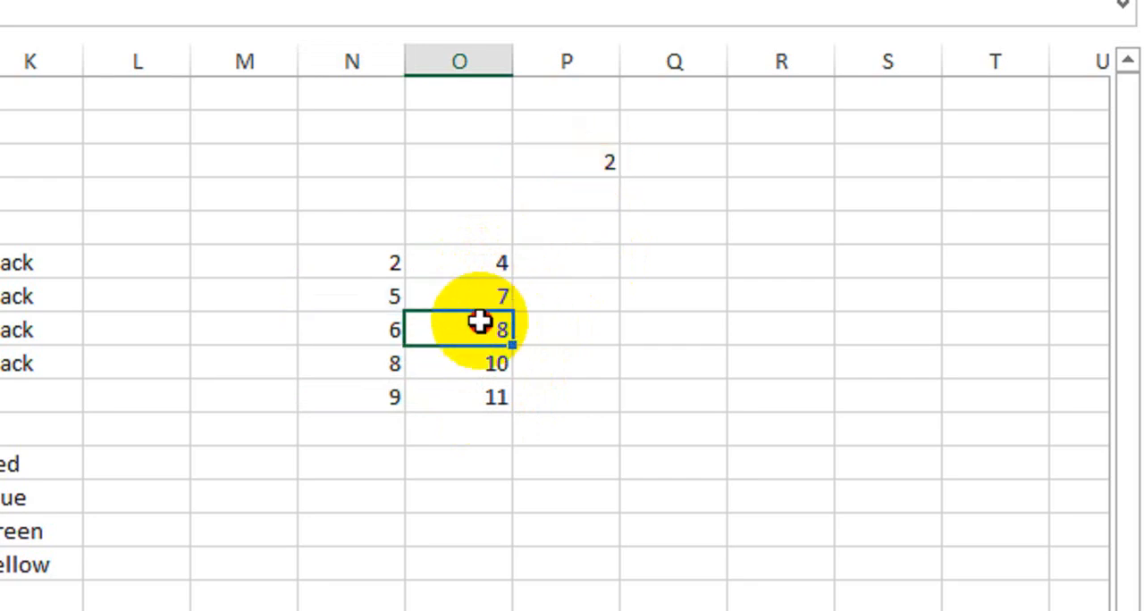
double_click(480, 326)
key(Return)
double_click(486, 366)
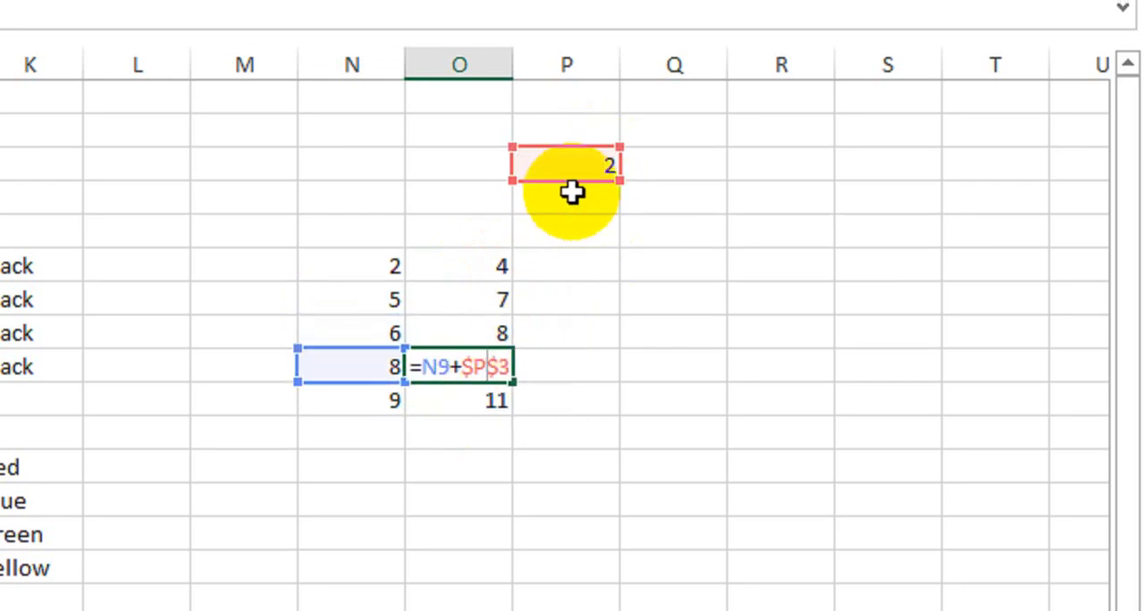
key(Return)
double_click(478, 395)
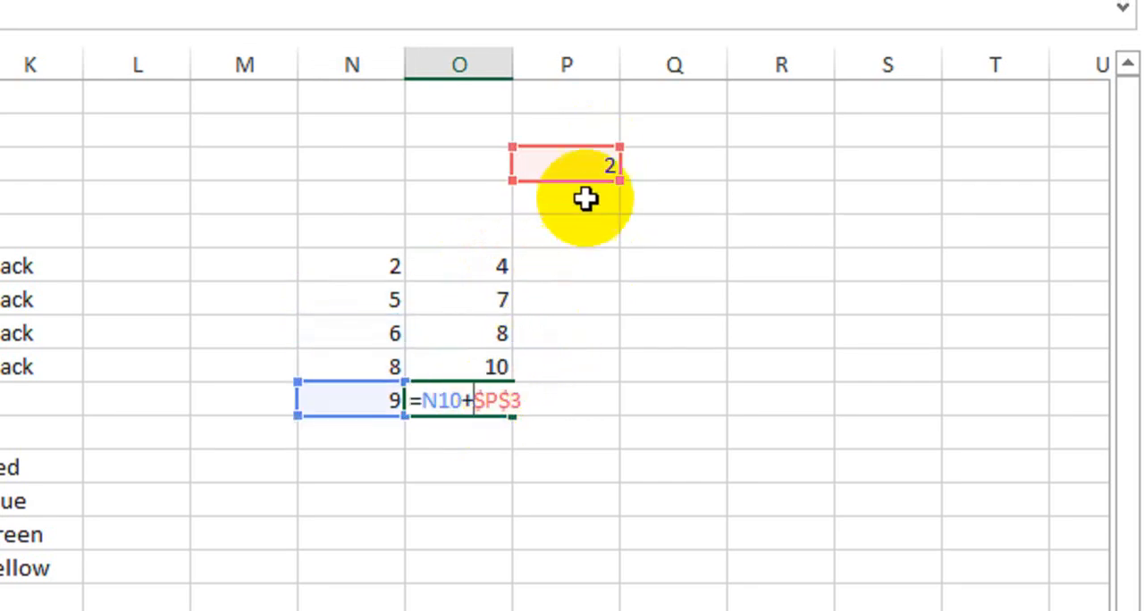
key(Return)
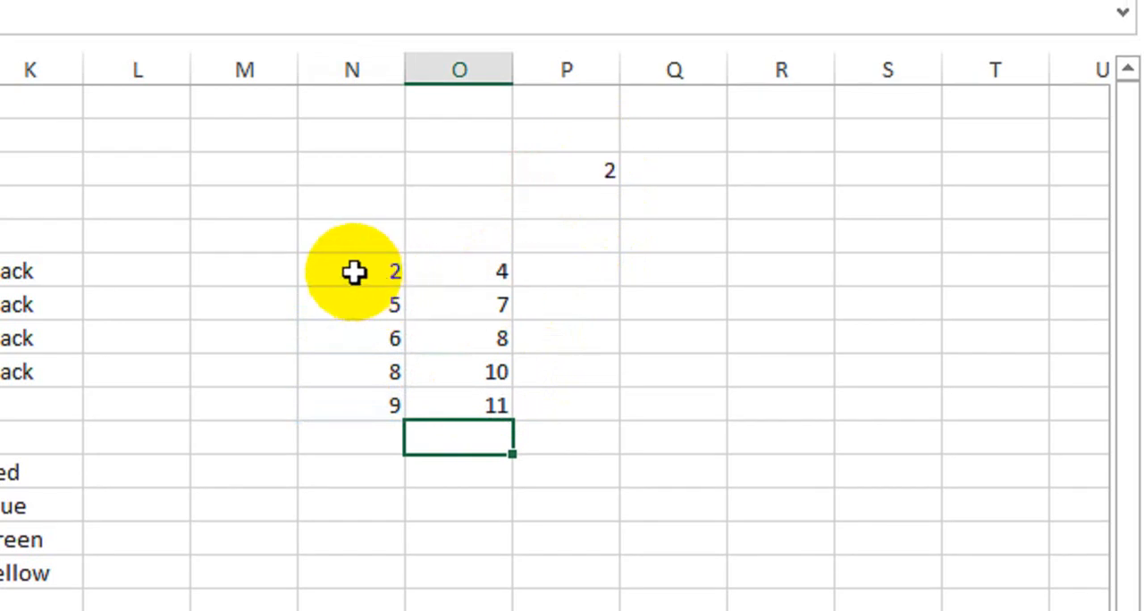
click(568, 170)
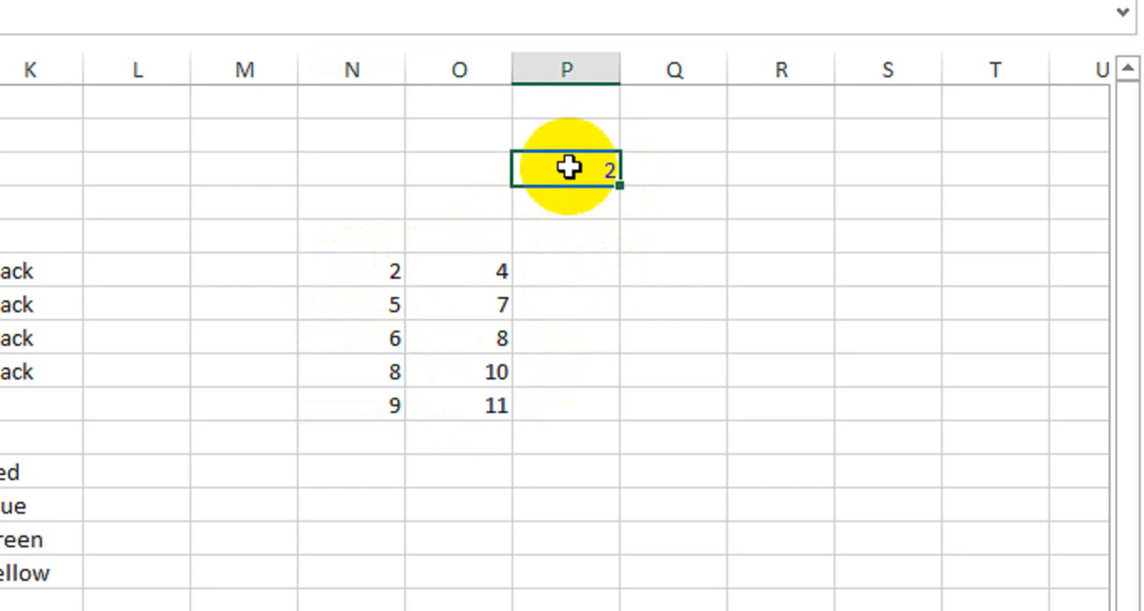